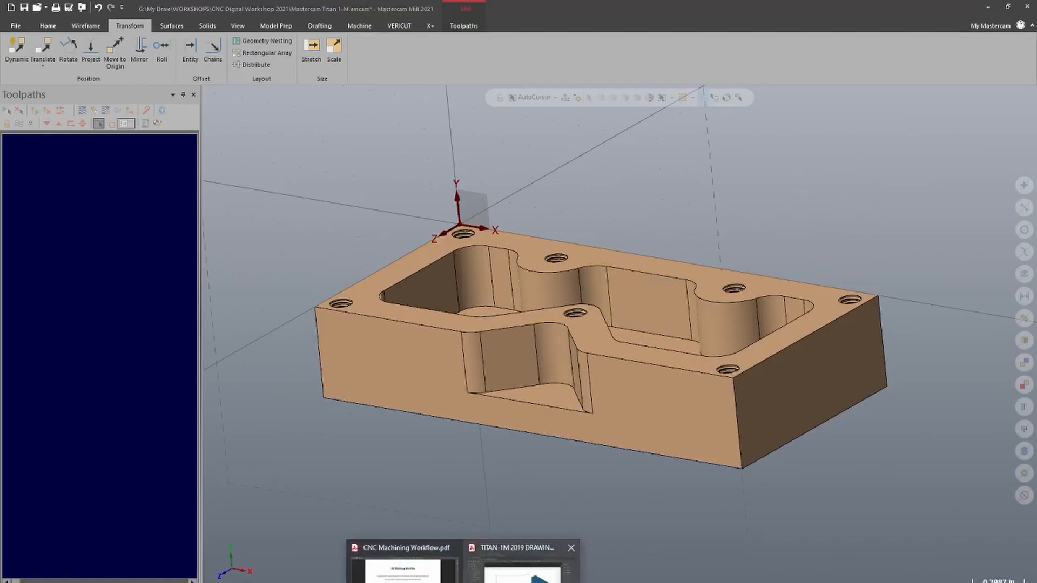
Switch to the TITAN-1M drawing PDF, look through its three sheets for the part dimensions, and return to Mastercam.
click(518, 564)
scroll(517, 374, down, 2)
scroll(517, 374, down, 2)
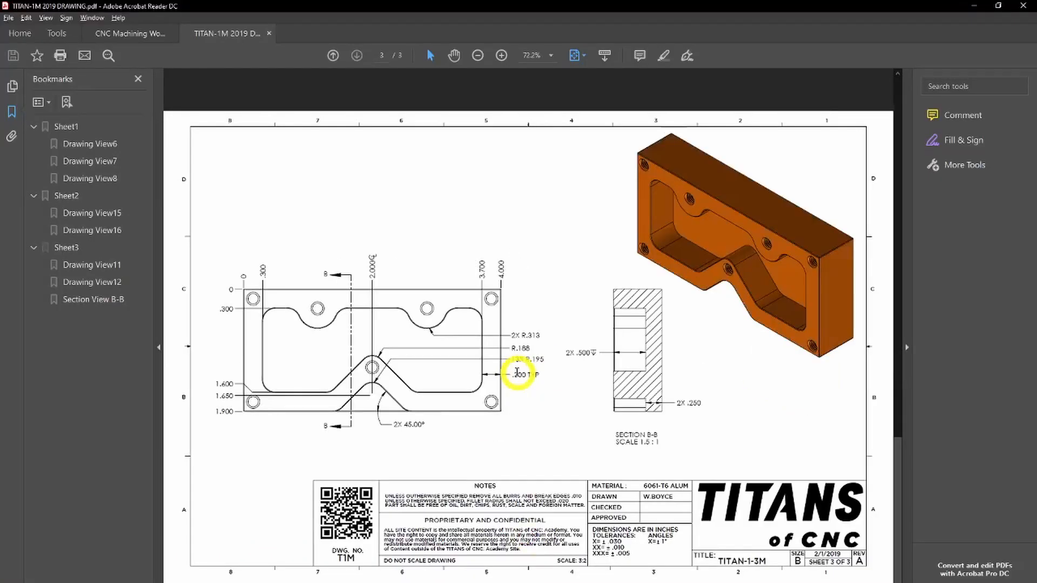
scroll(517, 373, up, 4)
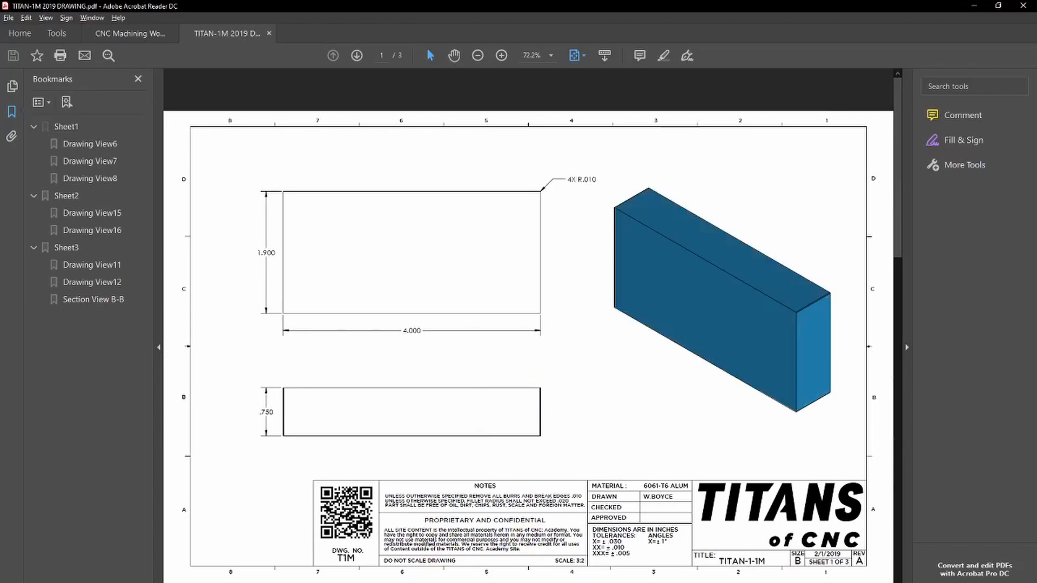
mouse_move(227, 582)
click(270, 581)
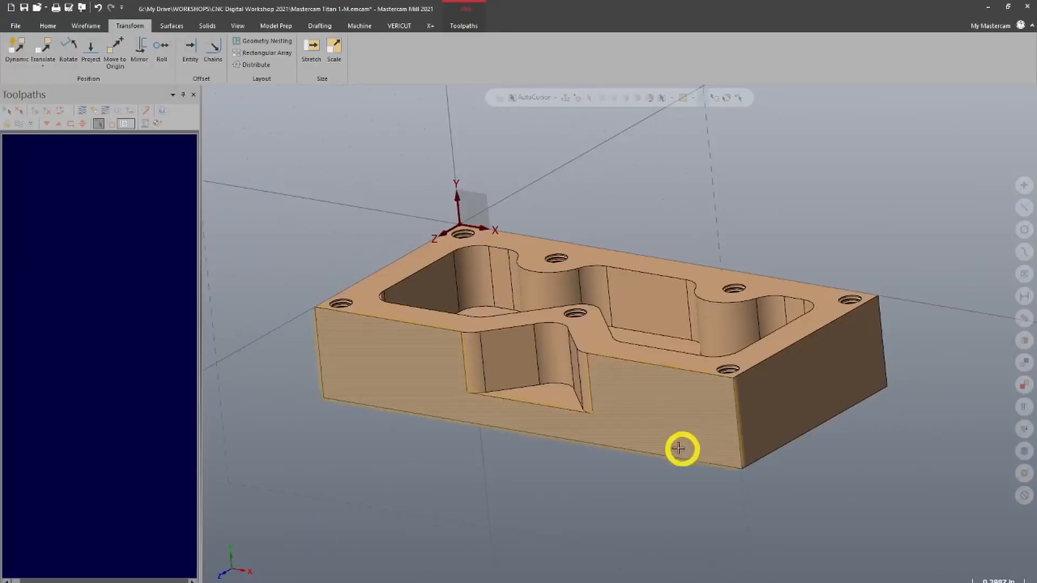
Create a new Mill machine group and accept its default file properties.
mouse_move(429, 177)
middle_down()
mouse_move(437, 197)
mouse_move(442, 188)
middle_up()
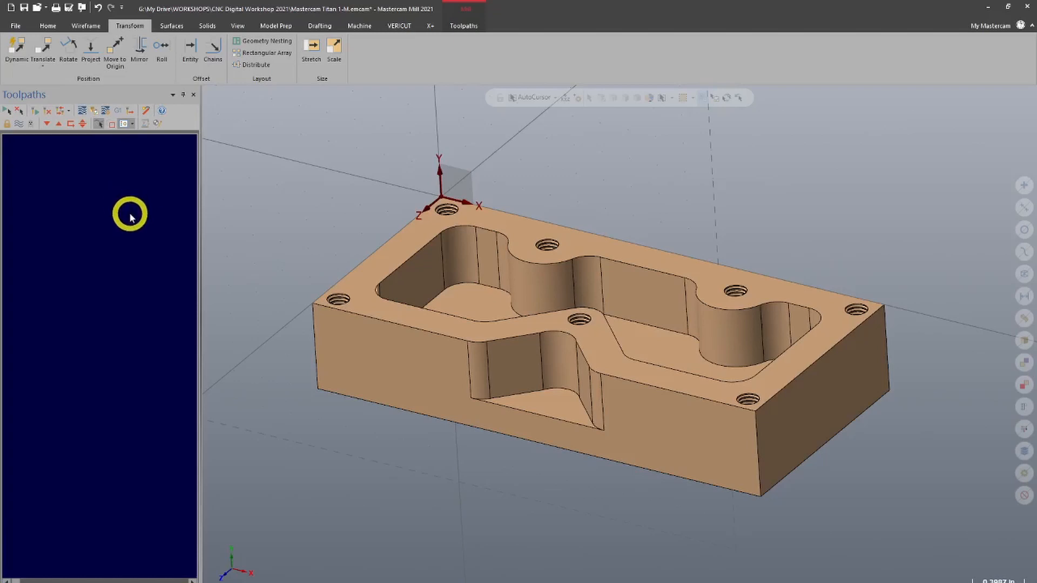
scroll(562, 497, down, 2)
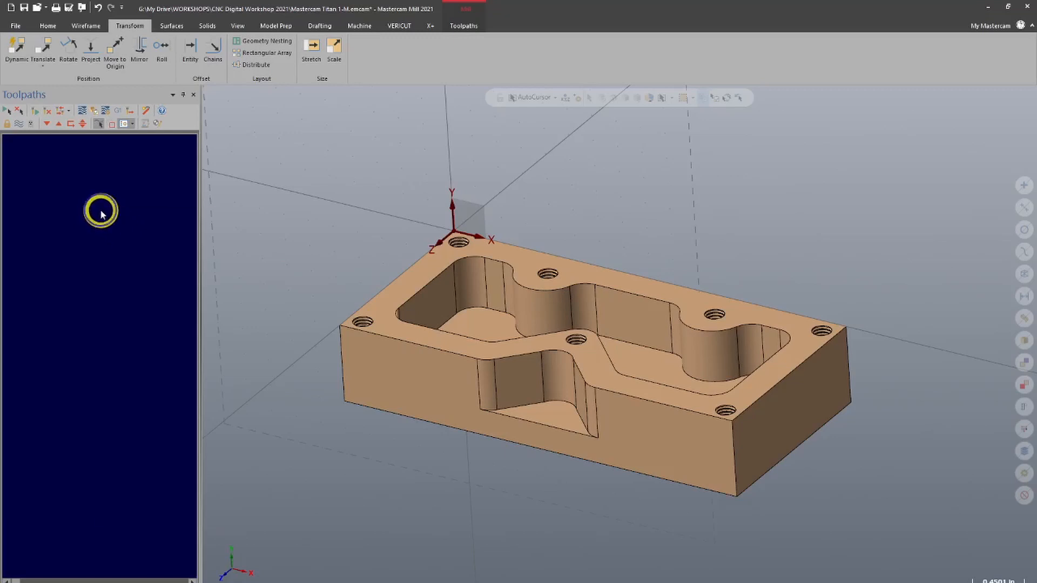
right_click(101, 214)
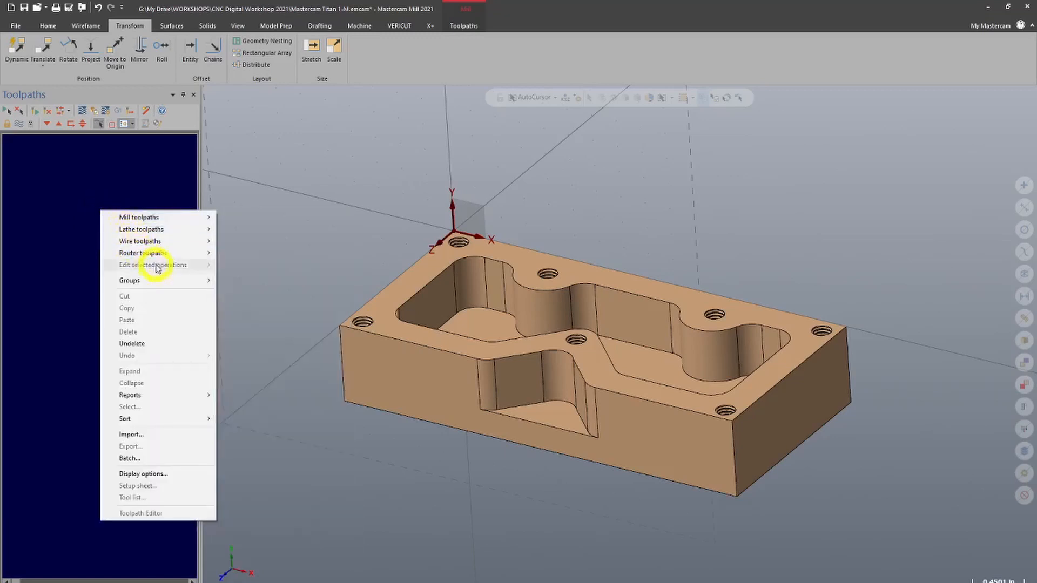
mouse_move(173, 279)
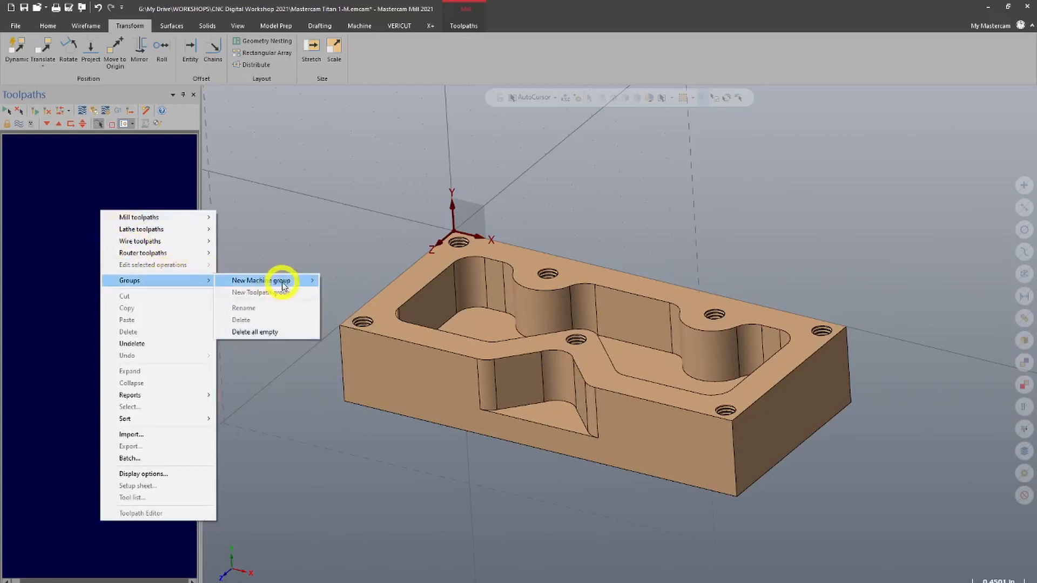
mouse_move(280, 282)
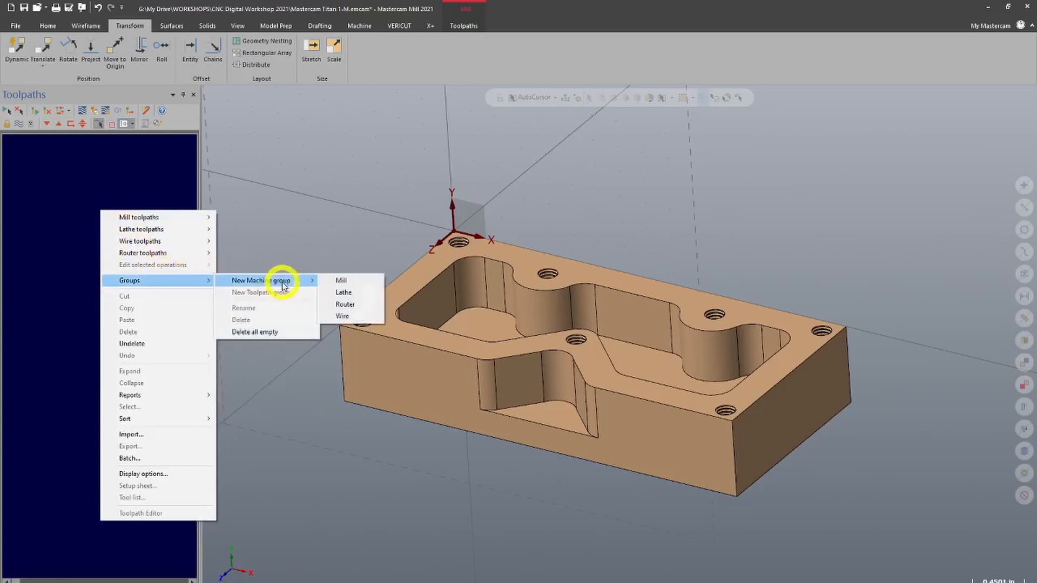
click(338, 282)
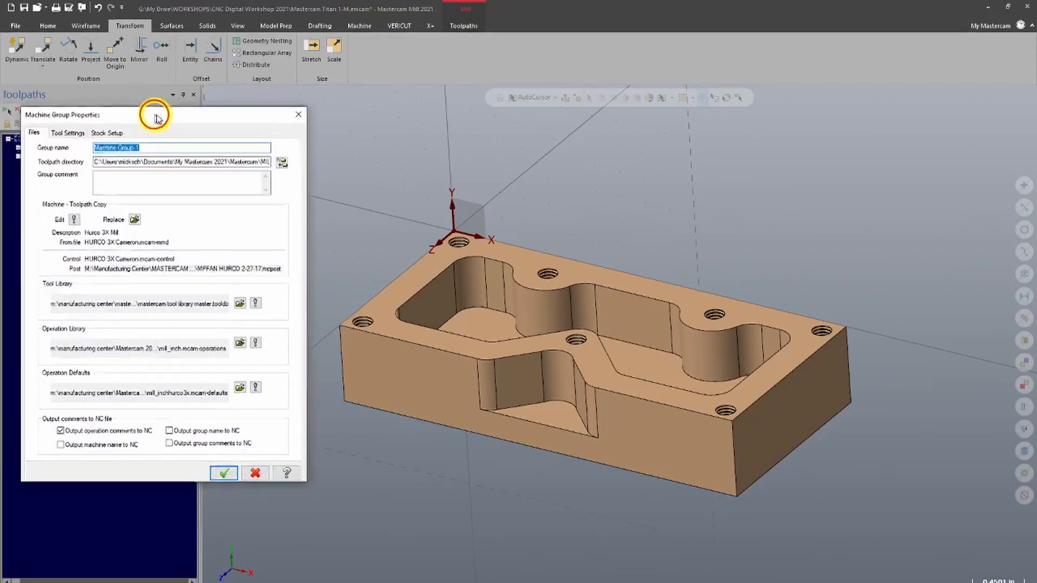
drag(153, 111, 265, 192)
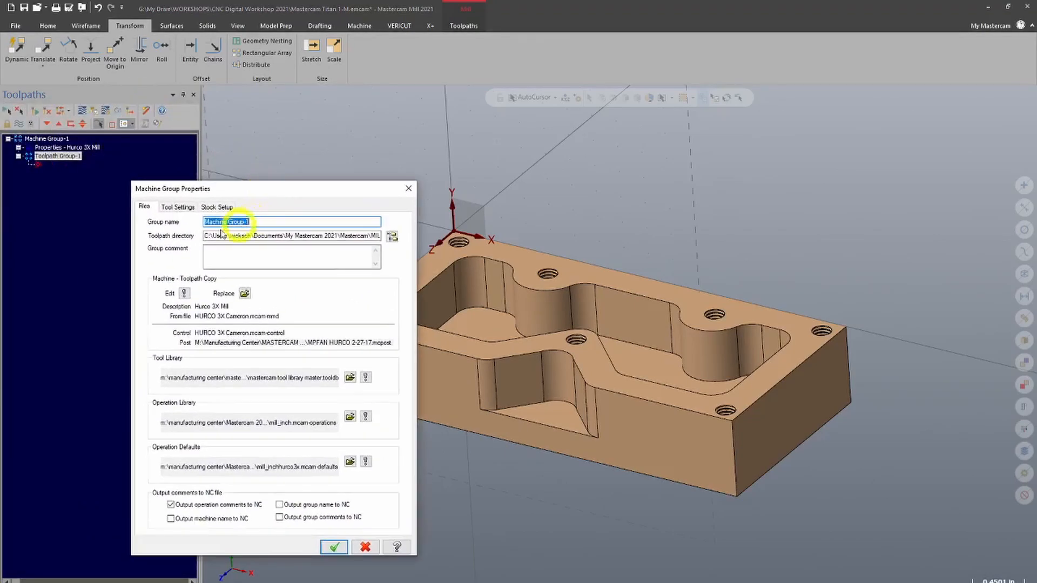
click(57, 146)
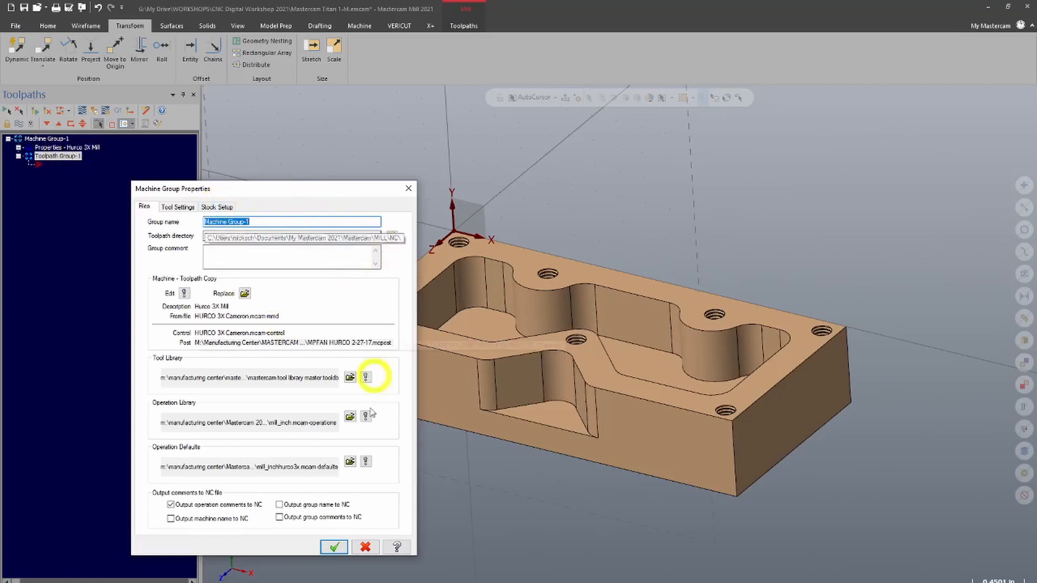
click(336, 547)
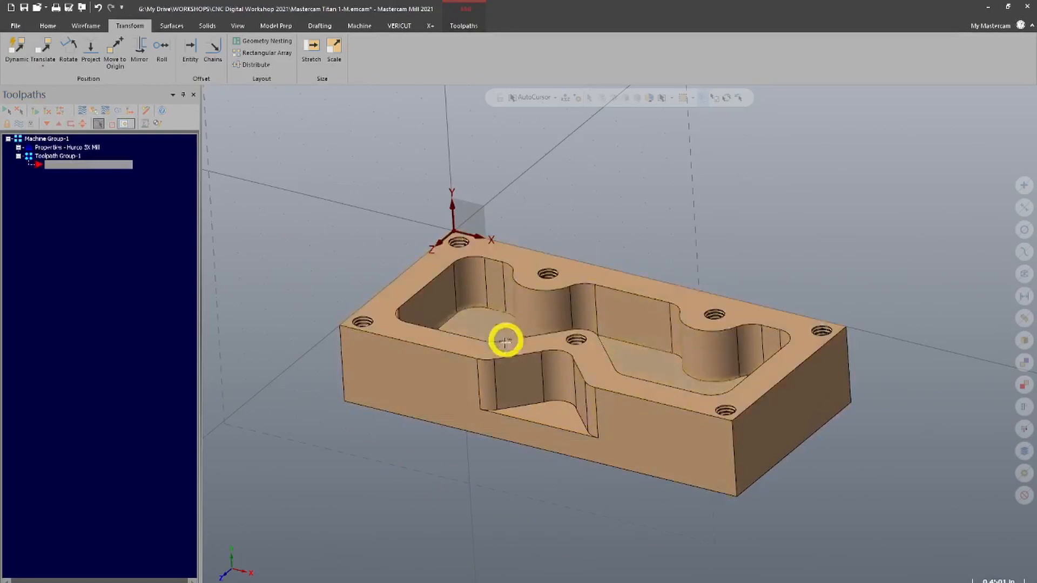
Expand the machine group's properties and review its stock setup without changing anything.
click(18, 147)
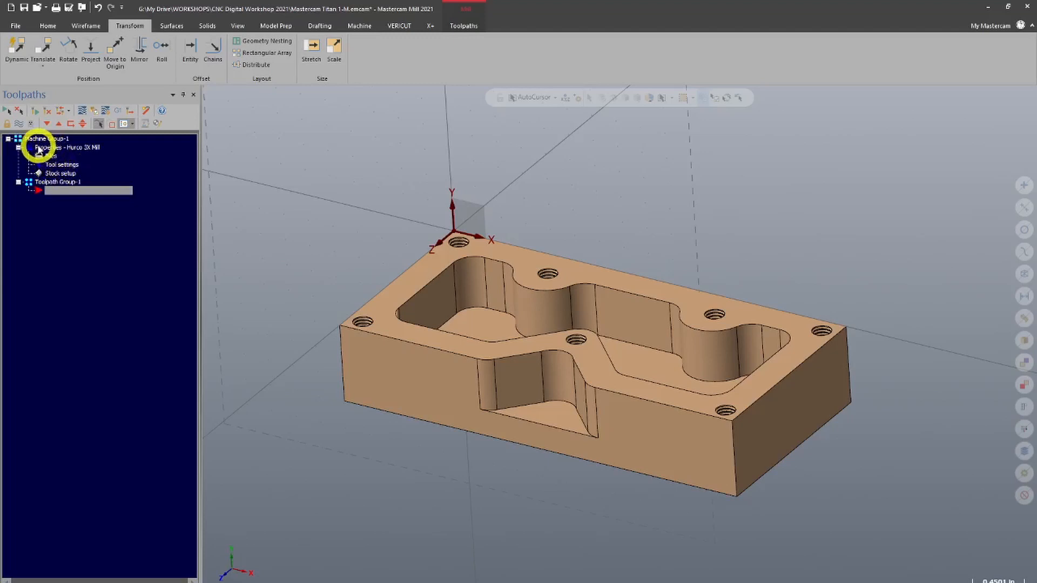
click(39, 148)
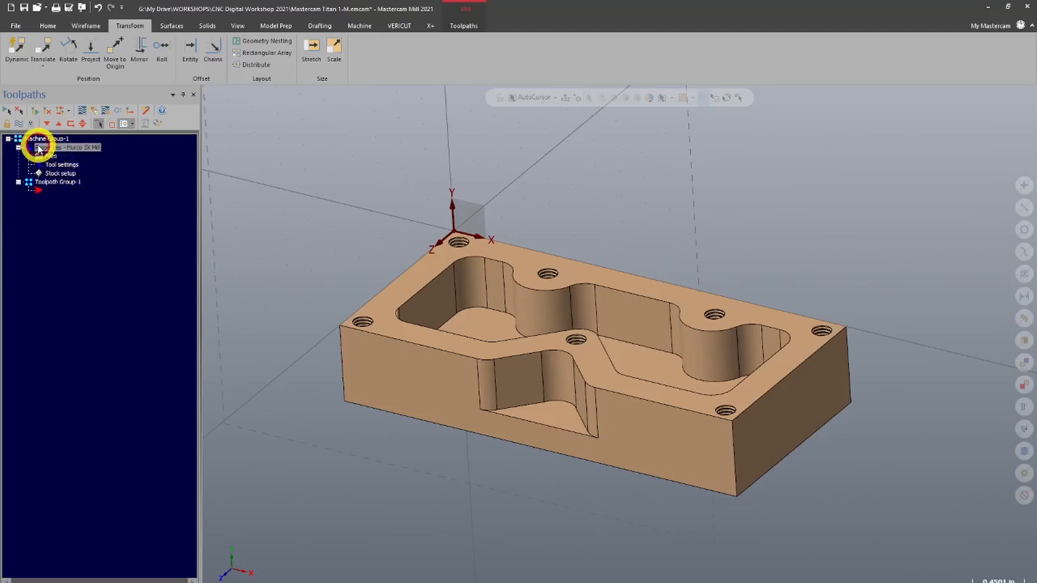
click(61, 174)
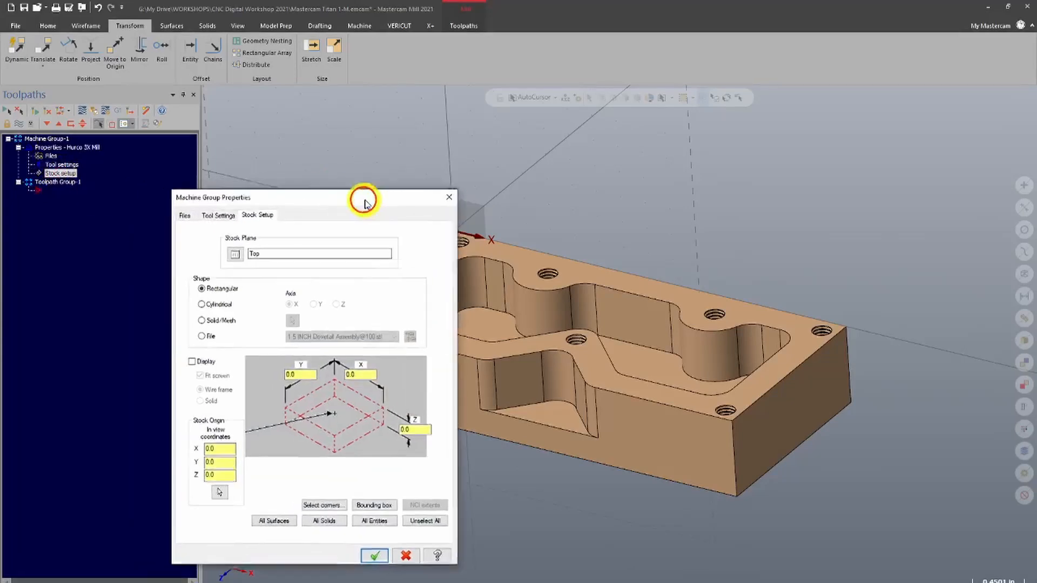
drag(365, 202, 523, 141)
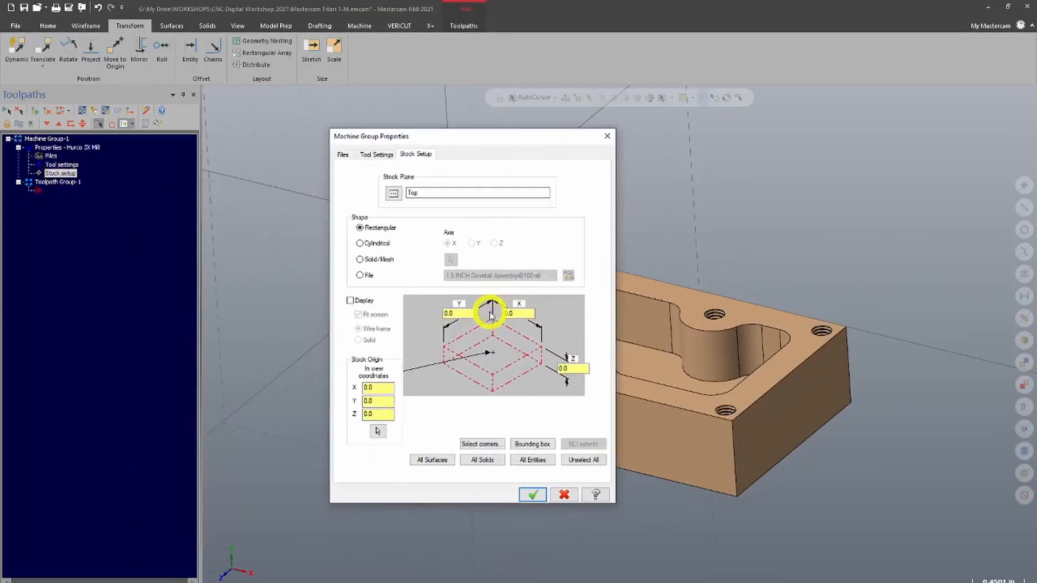
click(564, 495)
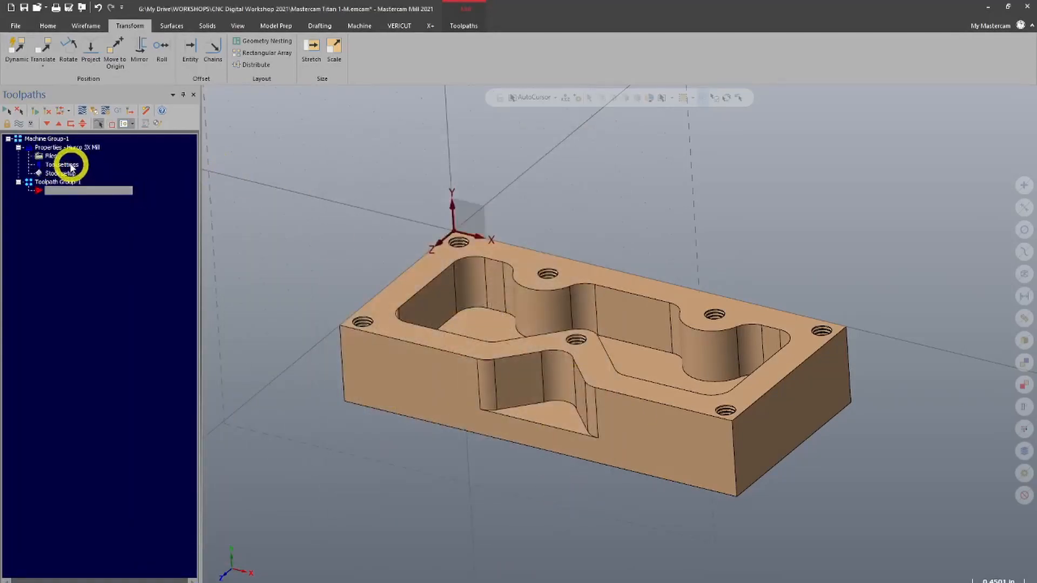
Review the machine group's tool settings, including the sequence number increment, and cancel without changes.
click(72, 165)
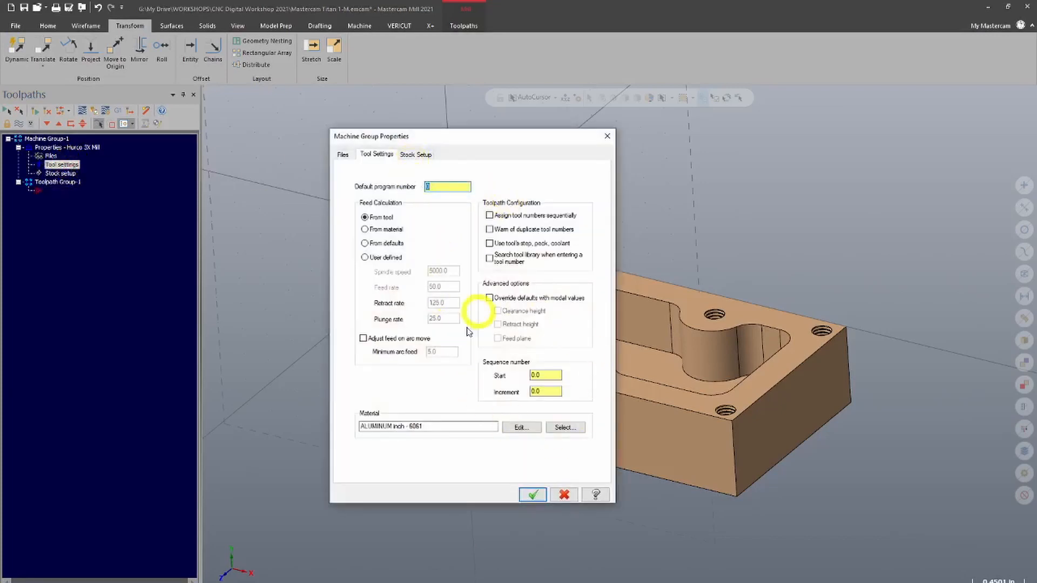
click(357, 155)
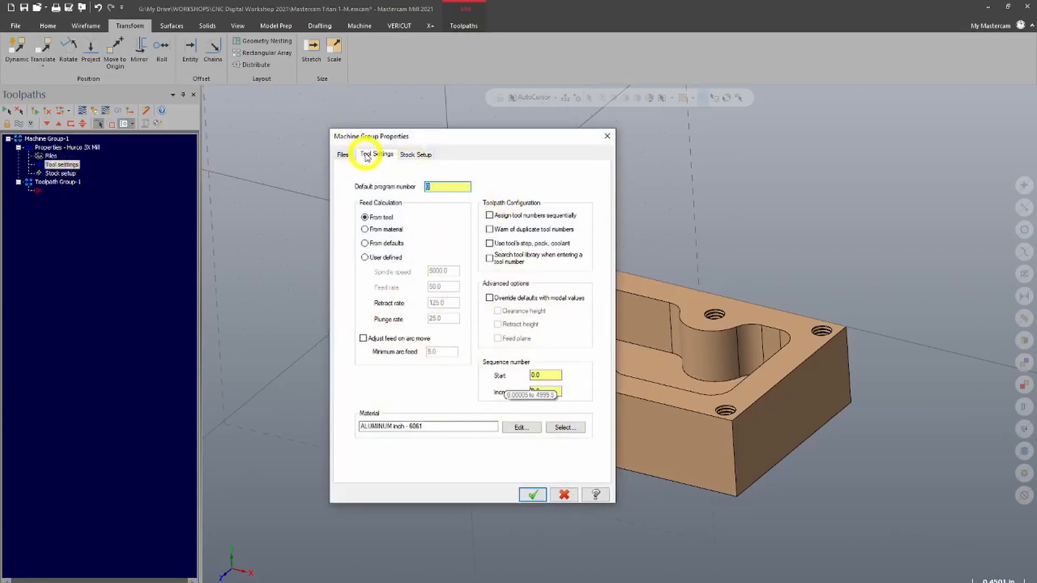
double_click(548, 389)
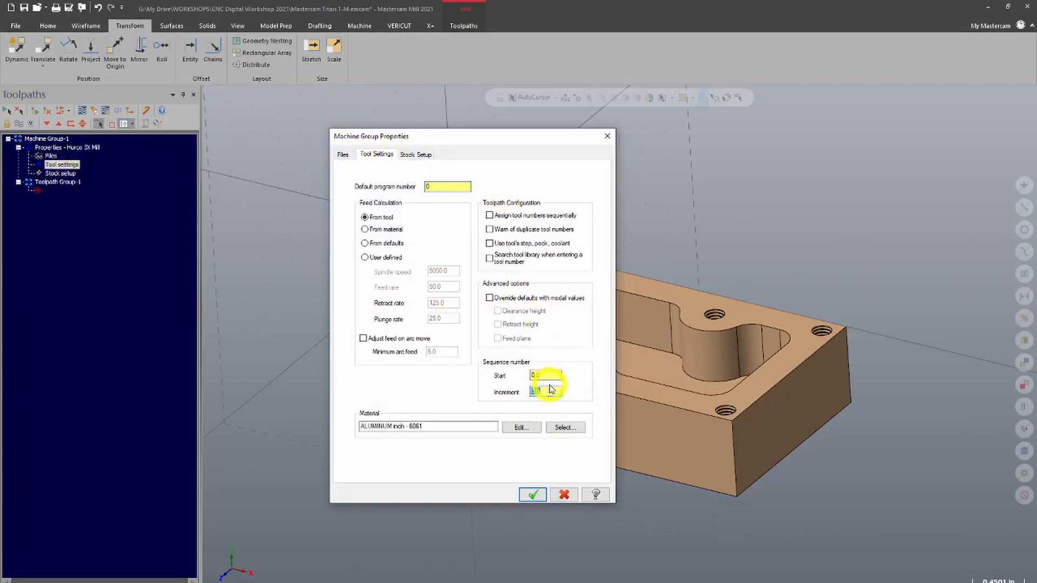
click(562, 495)
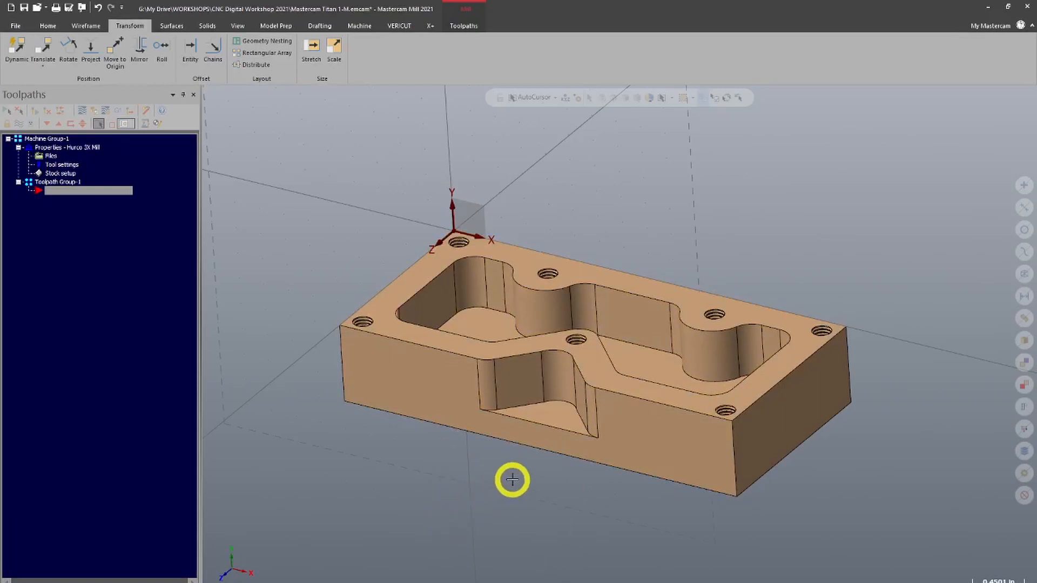
scroll(647, 442, down, 2)
scroll(647, 441, down, 1)
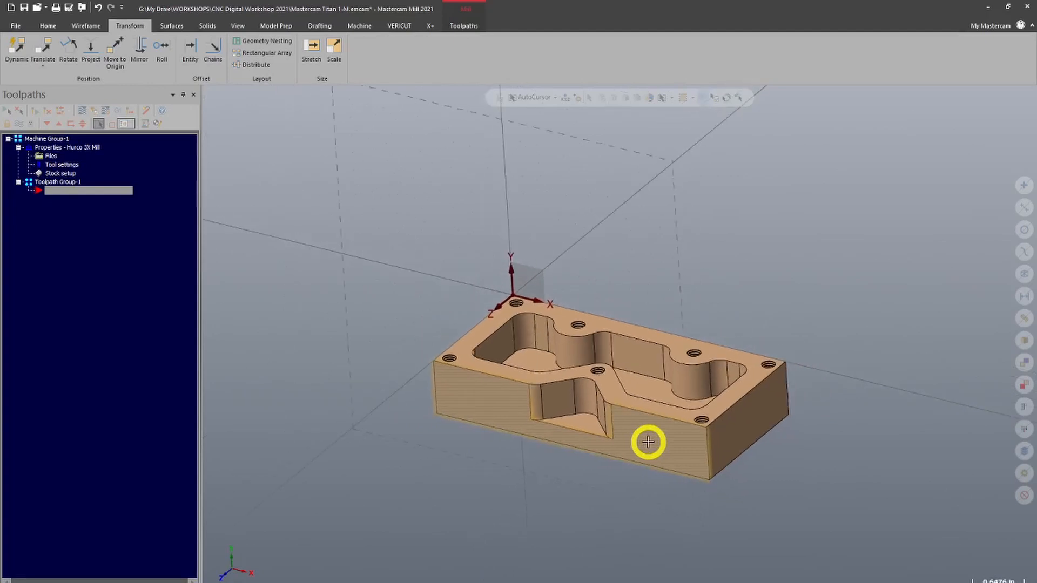
scroll(493, 280, up, 4)
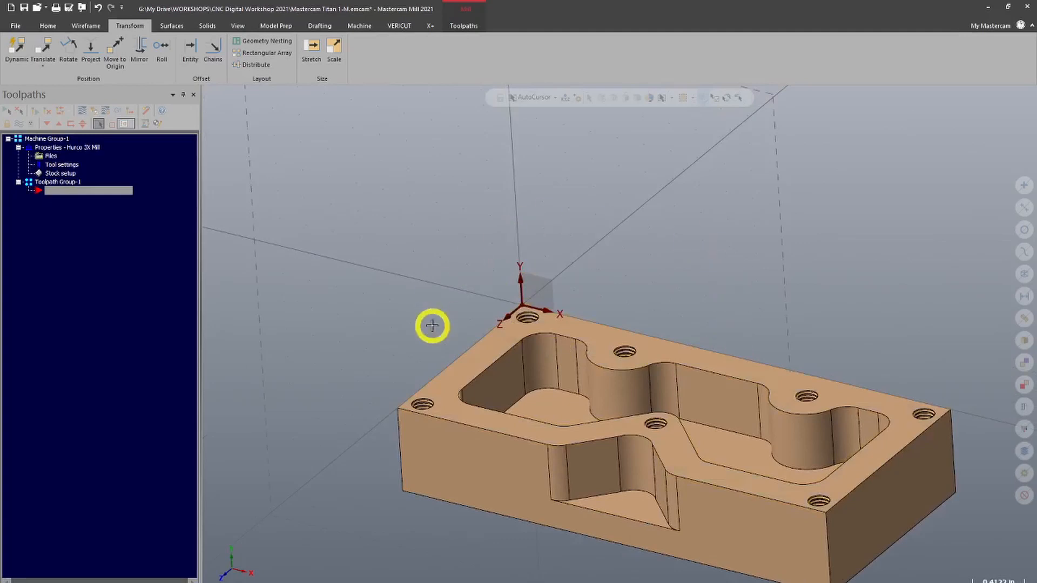
scroll(519, 371, down, 5)
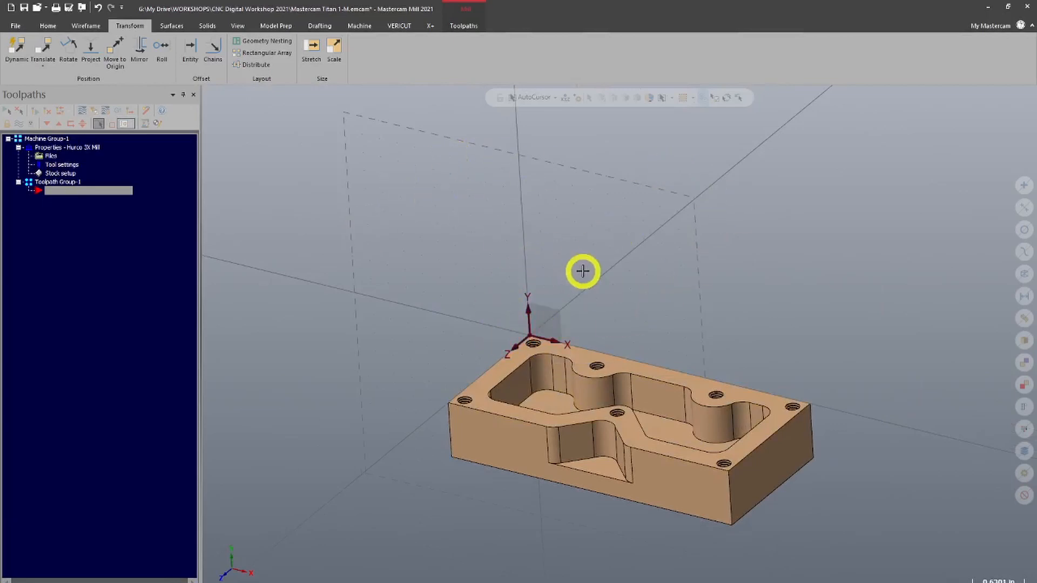
Switch the display of the axes and the gnomons off and back on to compare them at the part origin.
click(236, 25)
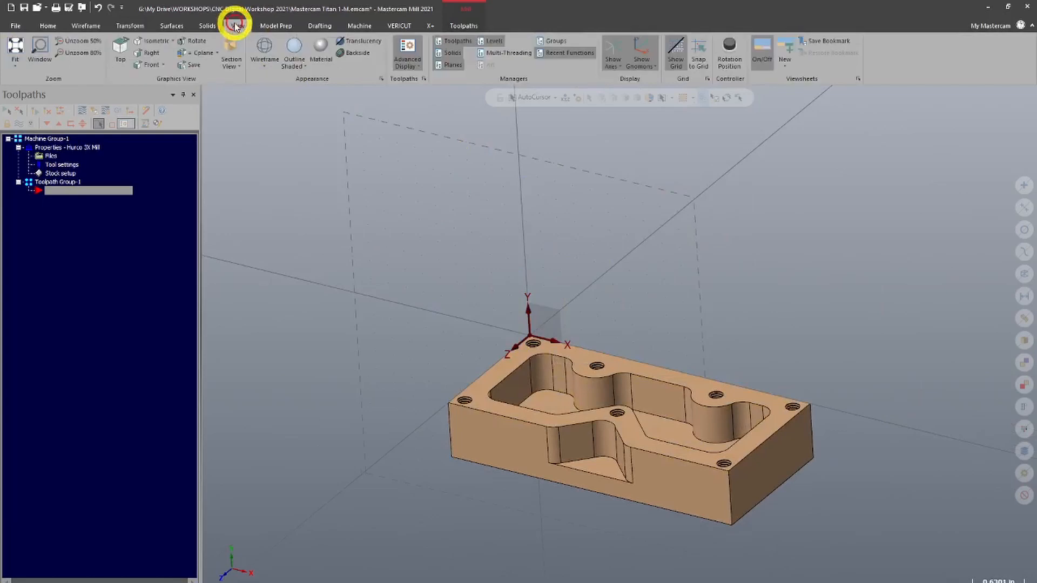
click(616, 39)
click(618, 41)
click(621, 44)
click(632, 48)
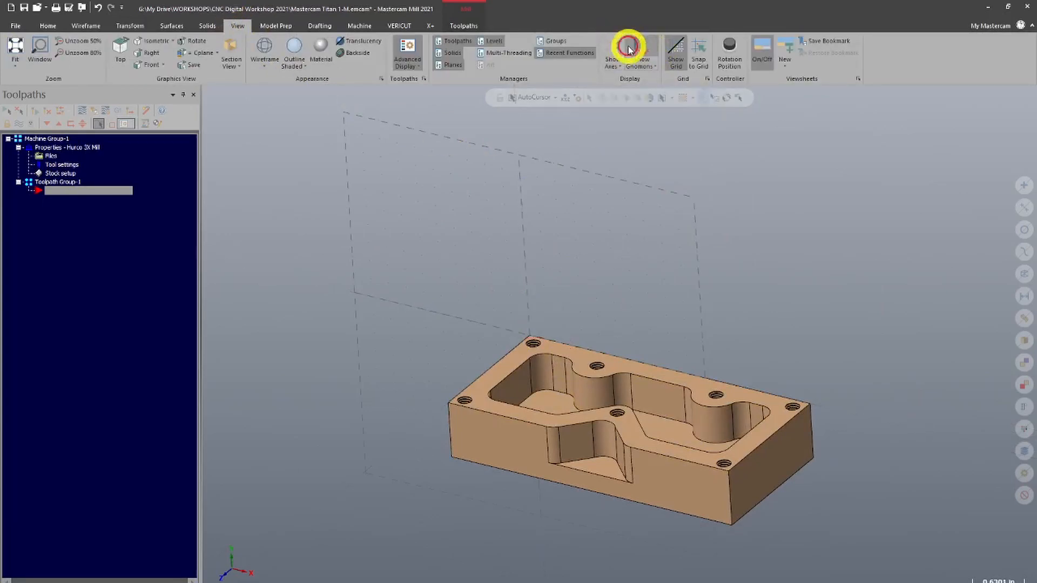
click(633, 48)
click(633, 48)
click(633, 48)
click(615, 48)
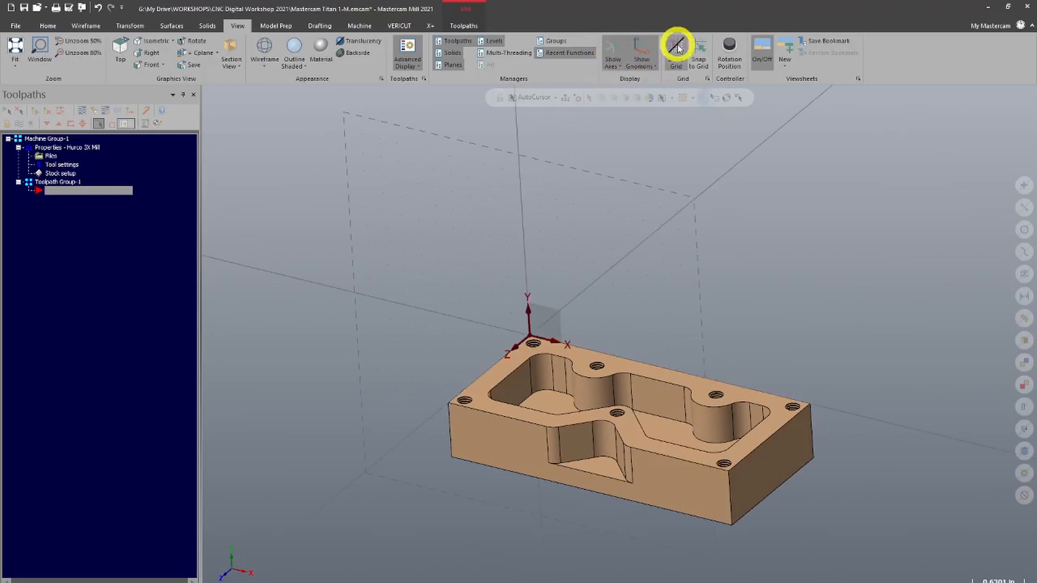
click(642, 44)
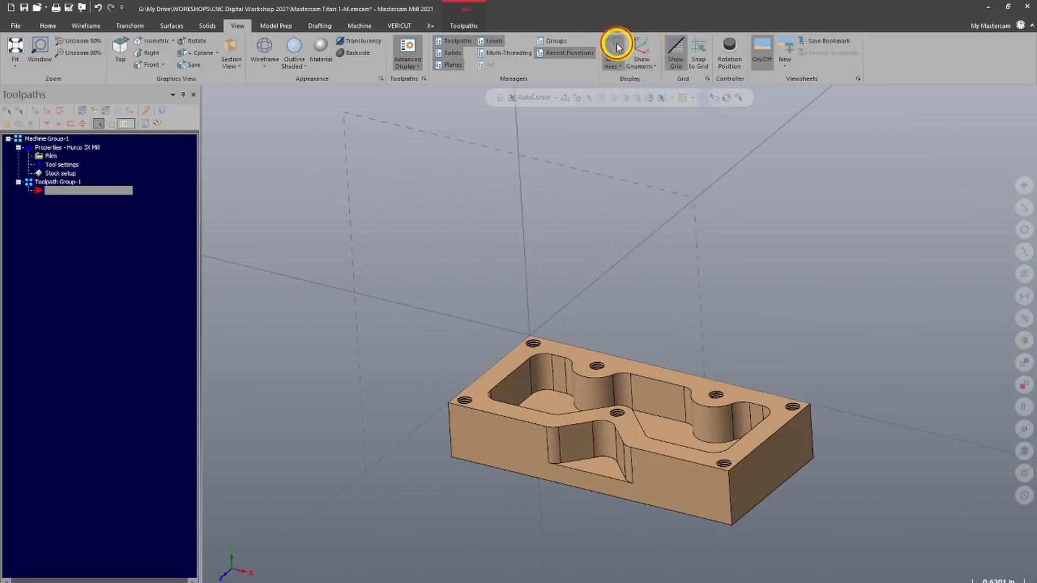
click(616, 43)
click(639, 43)
click(614, 48)
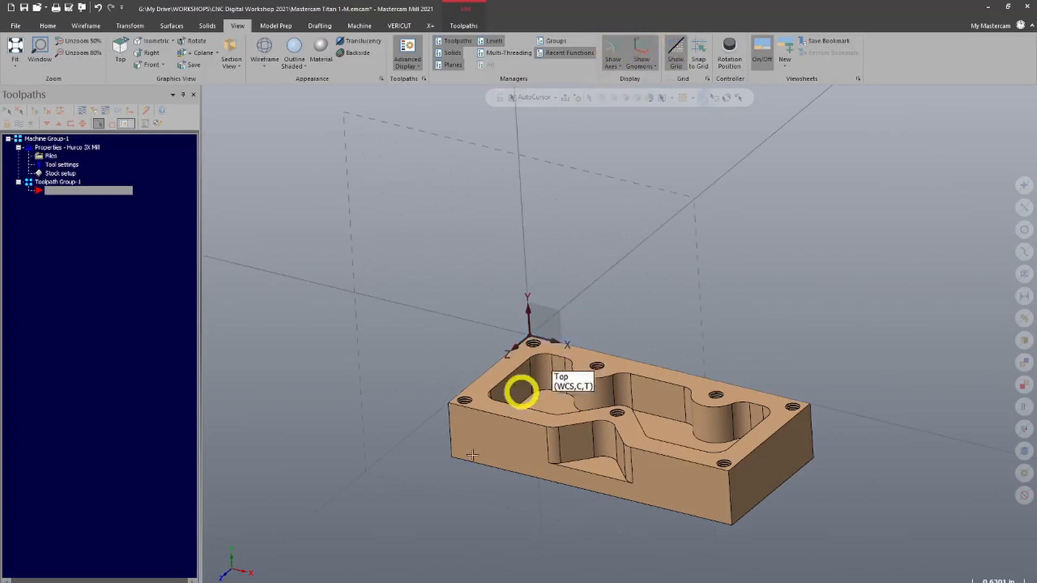
Examine the part's orientation against the coordinate axes from the pocket side and the solid back face.
middle_drag(520, 387, 345, 420)
scroll(697, 578, up, 3)
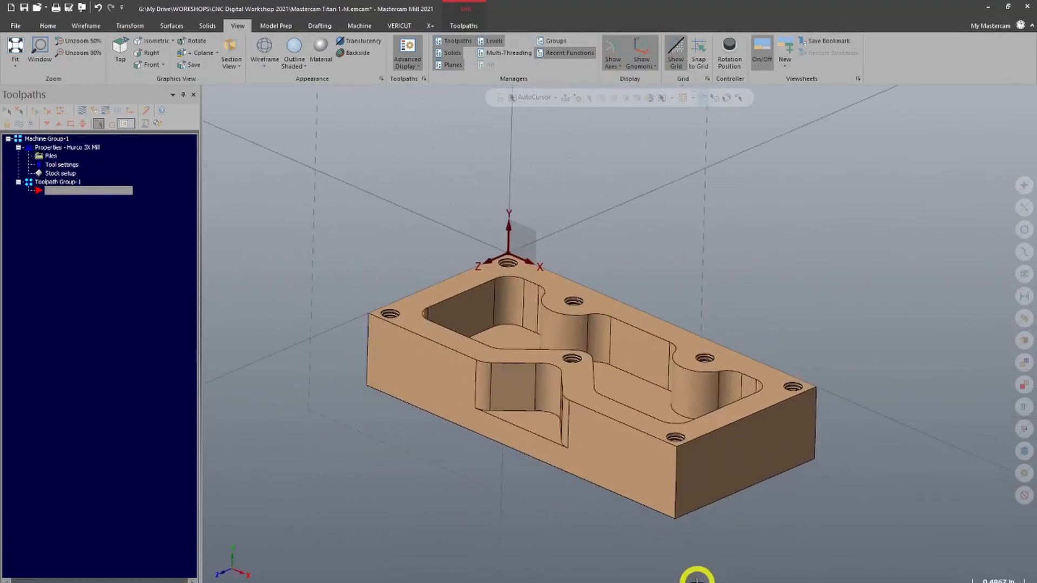
scroll(681, 551, down, 1)
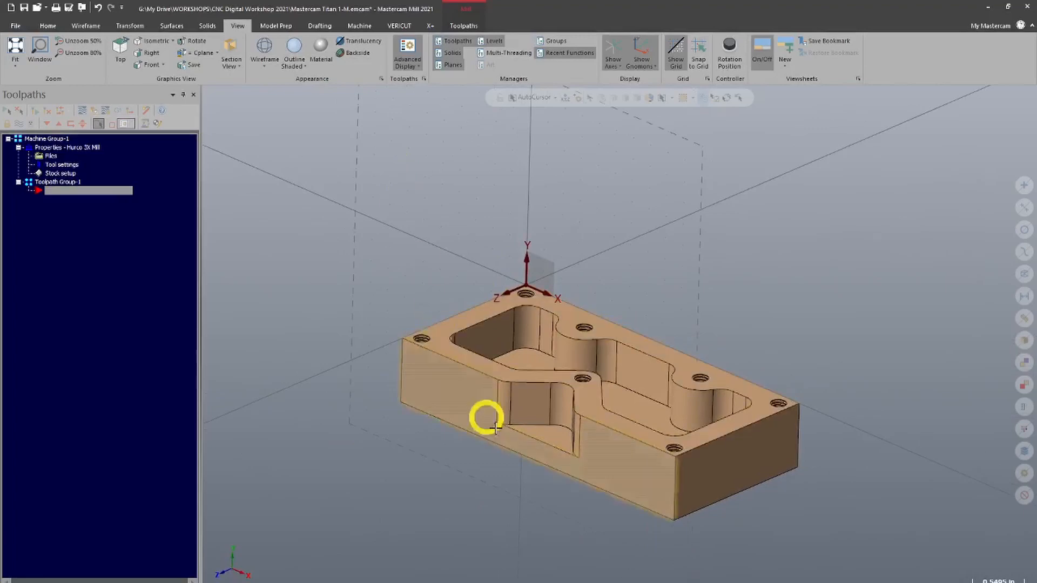
middle_drag(821, 573, 851, 398)
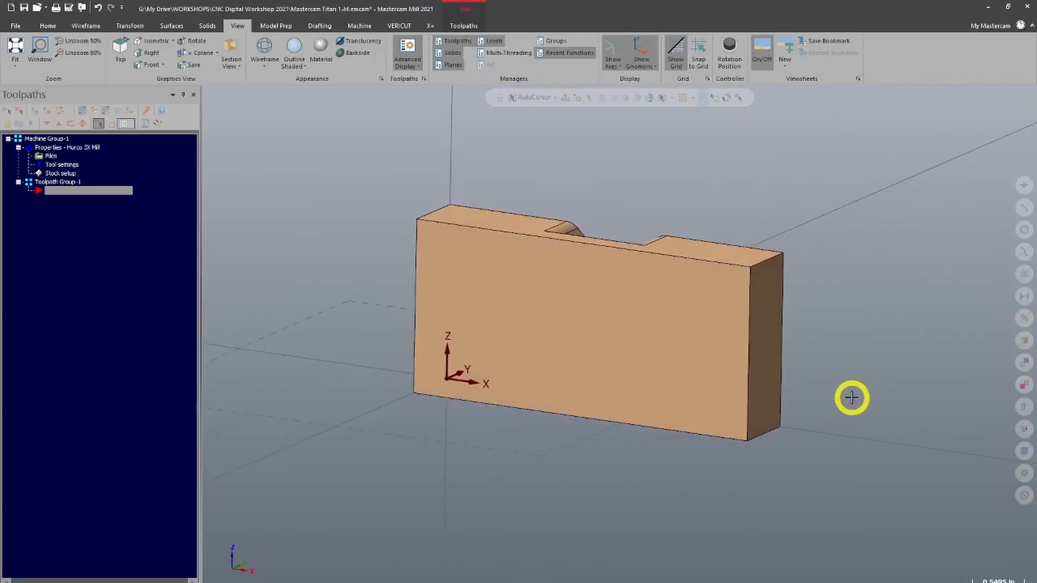
middle_drag(963, 495, 868, 431)
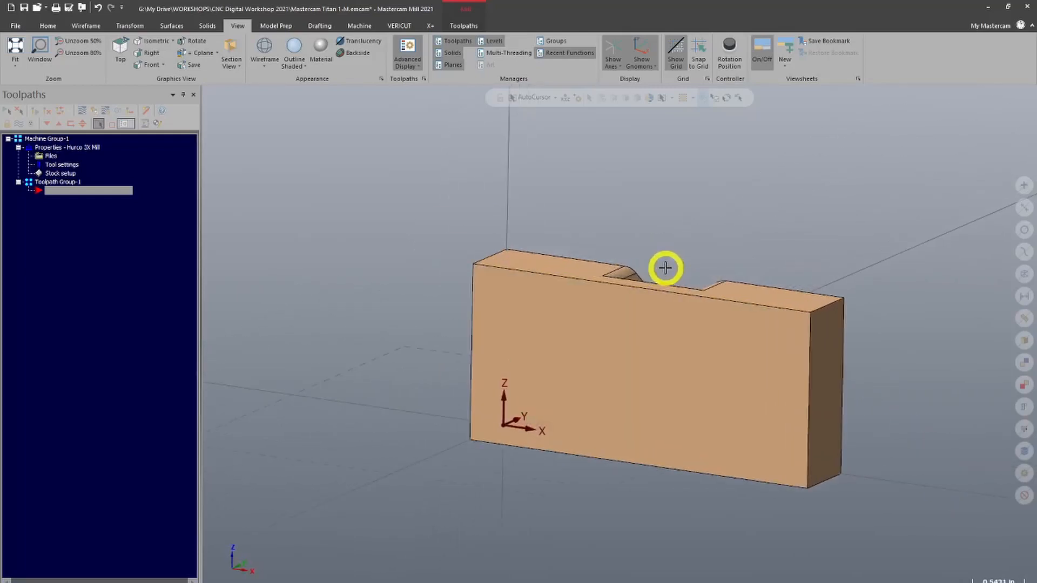
scroll(664, 268, up, 1)
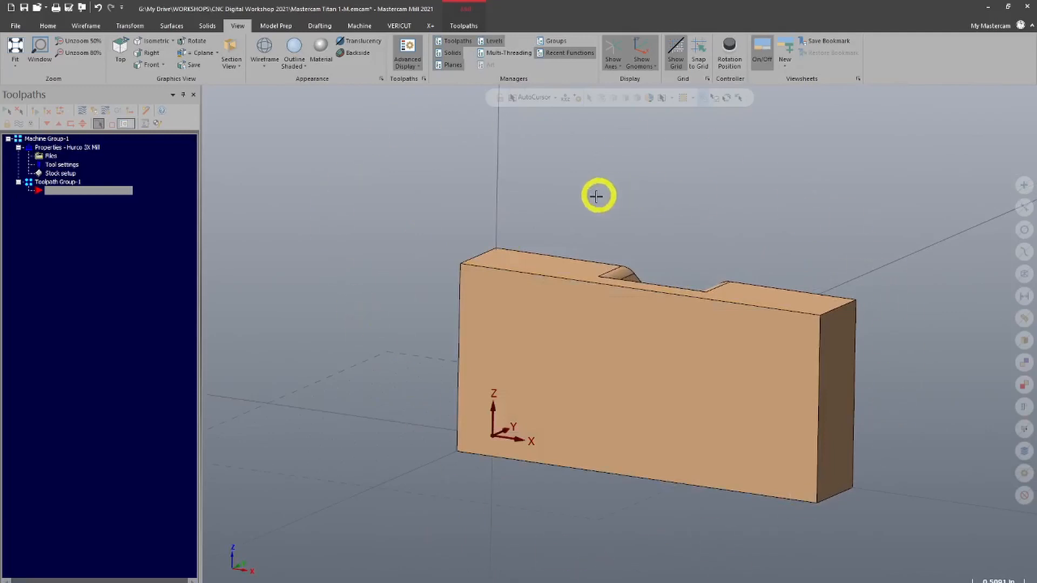
middle_drag(594, 236, 555, 213)
right_click(573, 224)
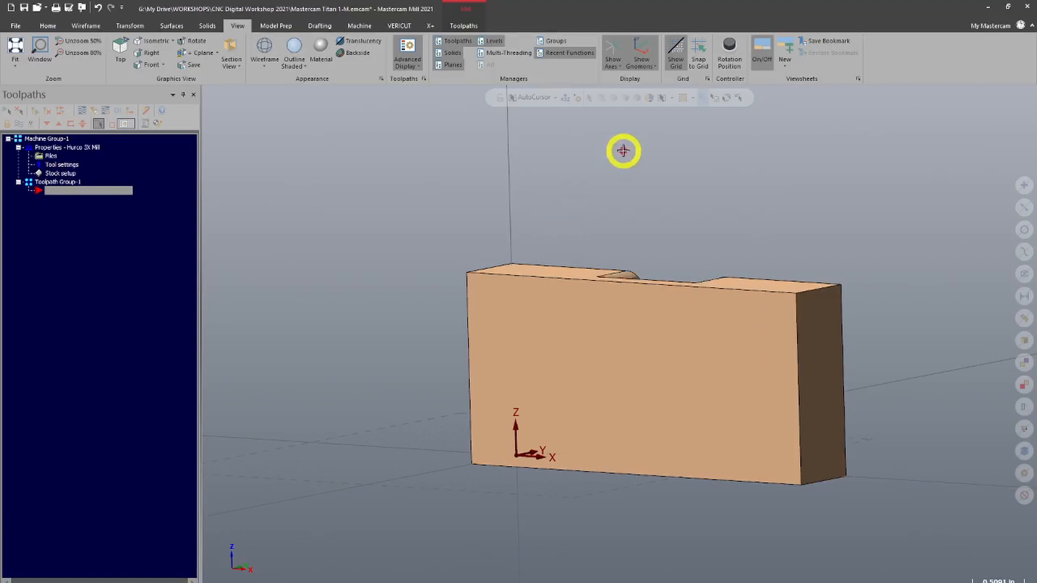
Start a Dynamic move of the solid part and place the gnomon at the face center of its pocketed face.
middle_drag(598, 188, 540, 345)
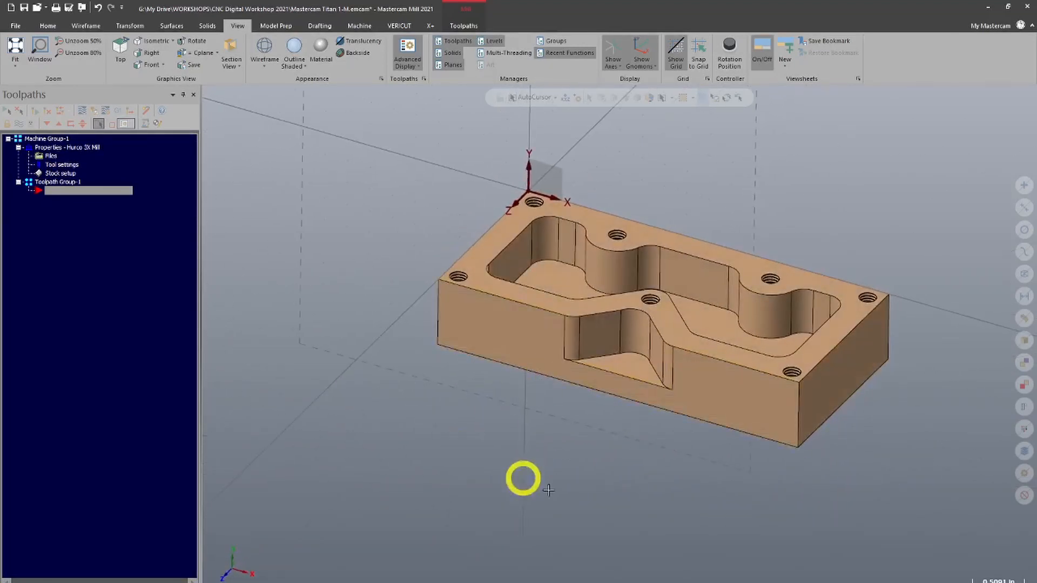
scroll(934, 199, up, 2)
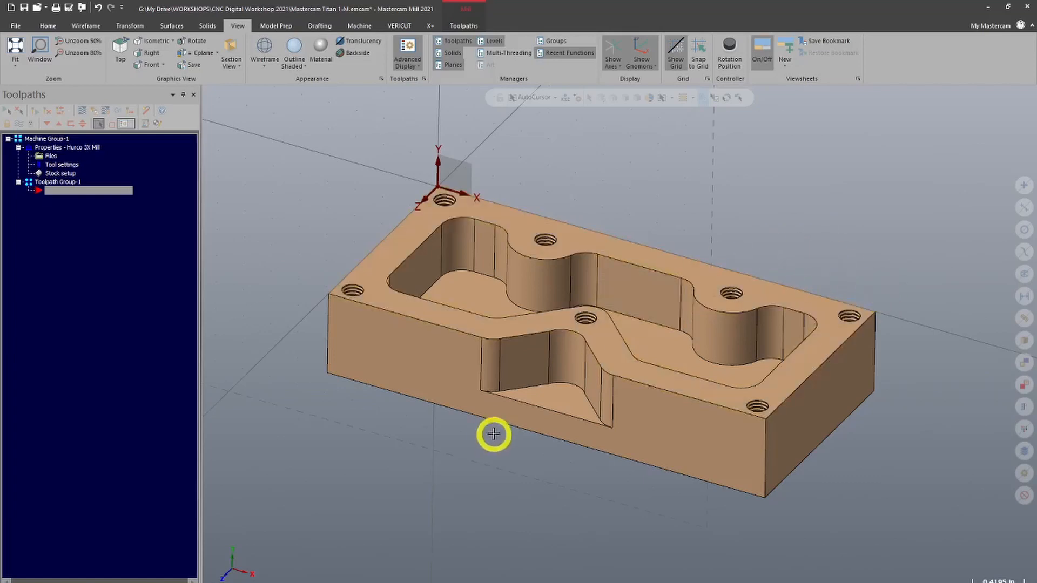
middle_drag(493, 433, 446, 309)
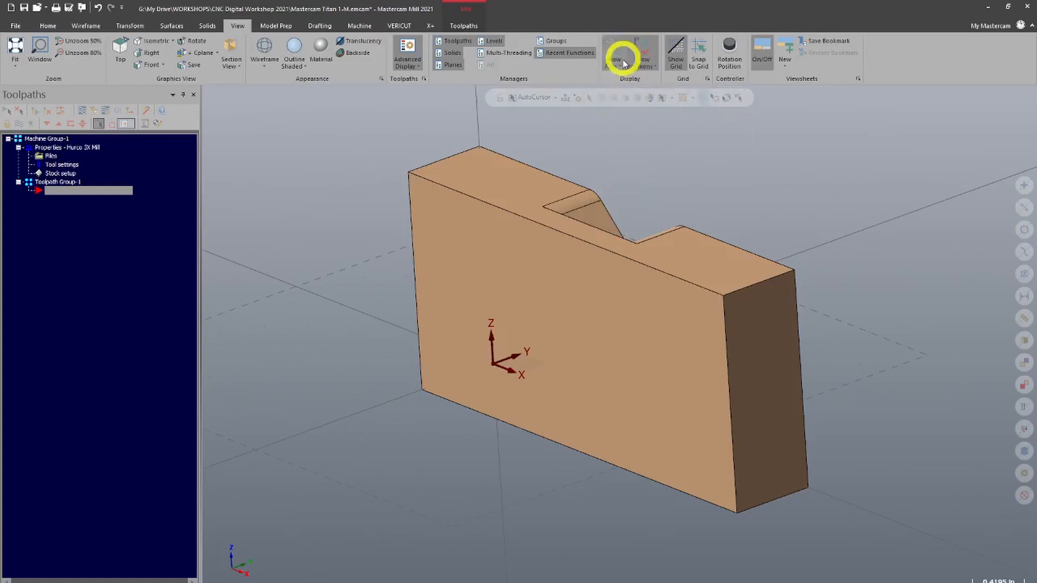
middle_drag(599, 228, 437, 490)
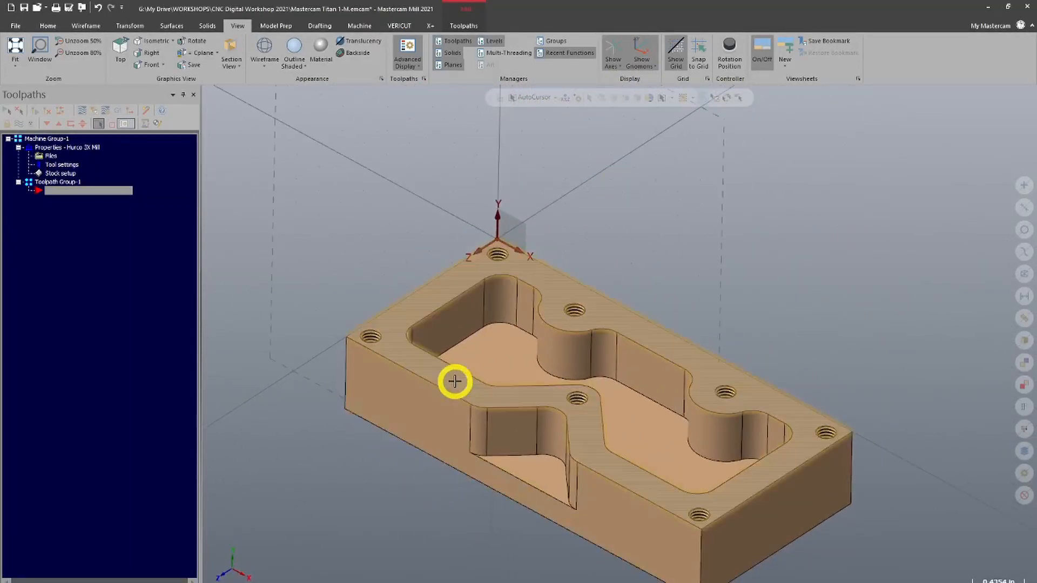
click(478, 359)
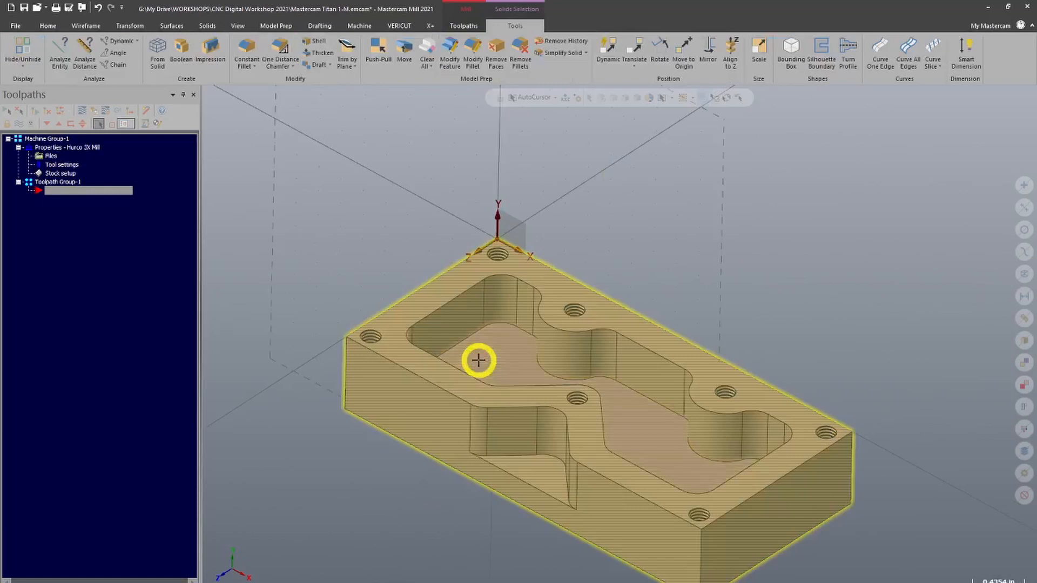
click(126, 28)
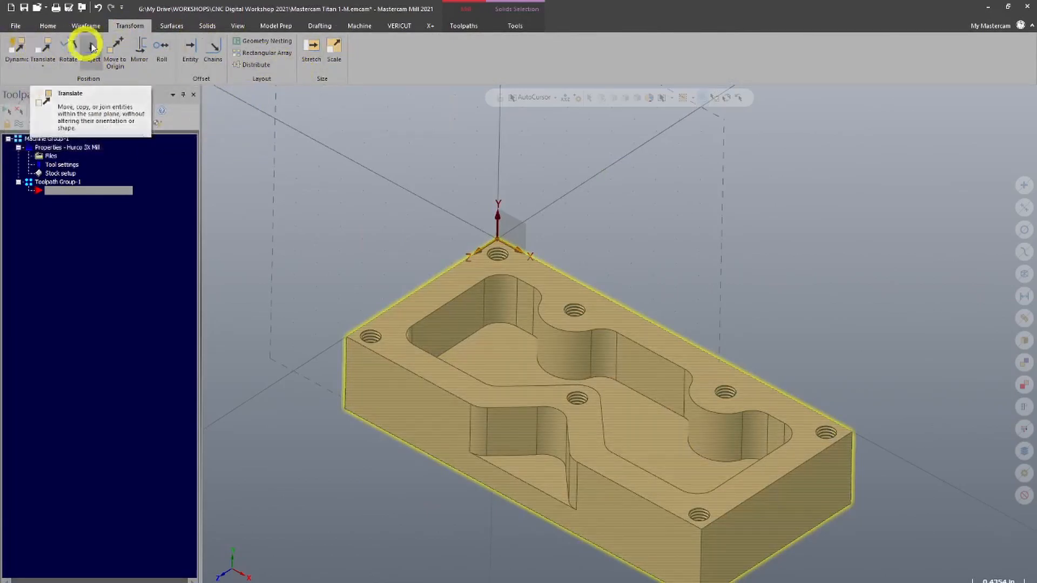
click(16, 52)
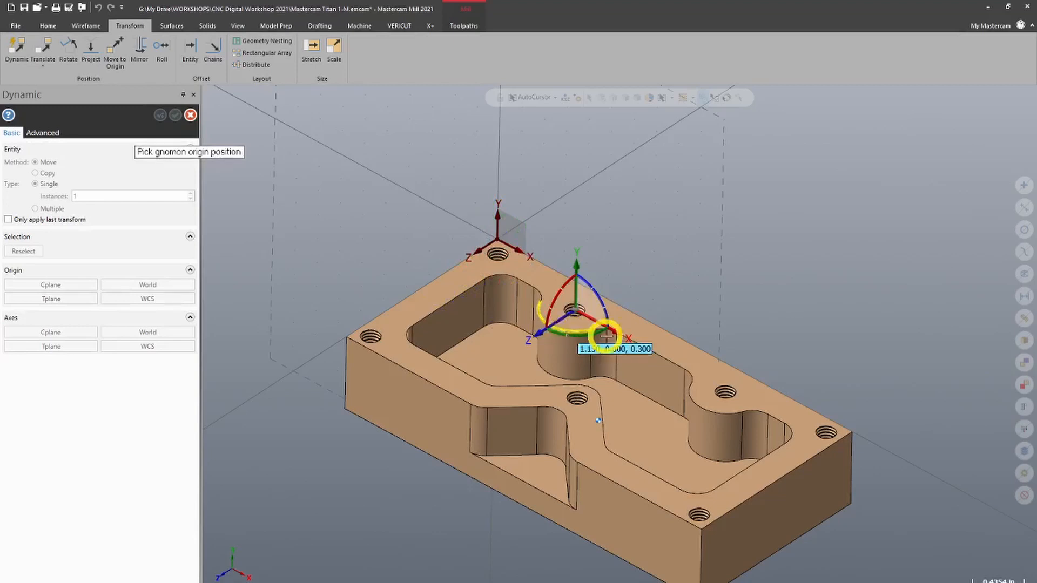
scroll(621, 330, up, 5)
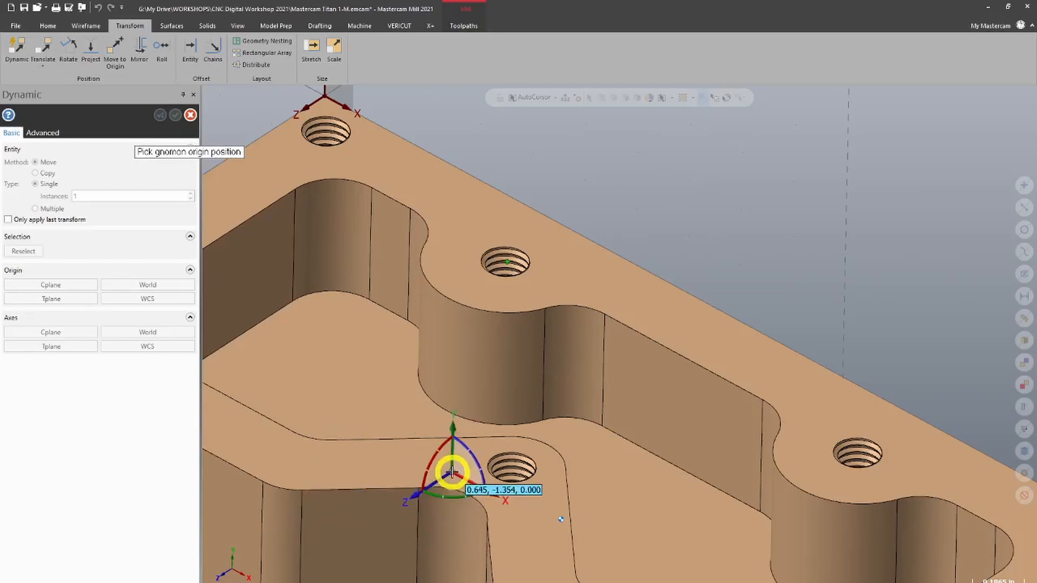
scroll(539, 440, down, 5)
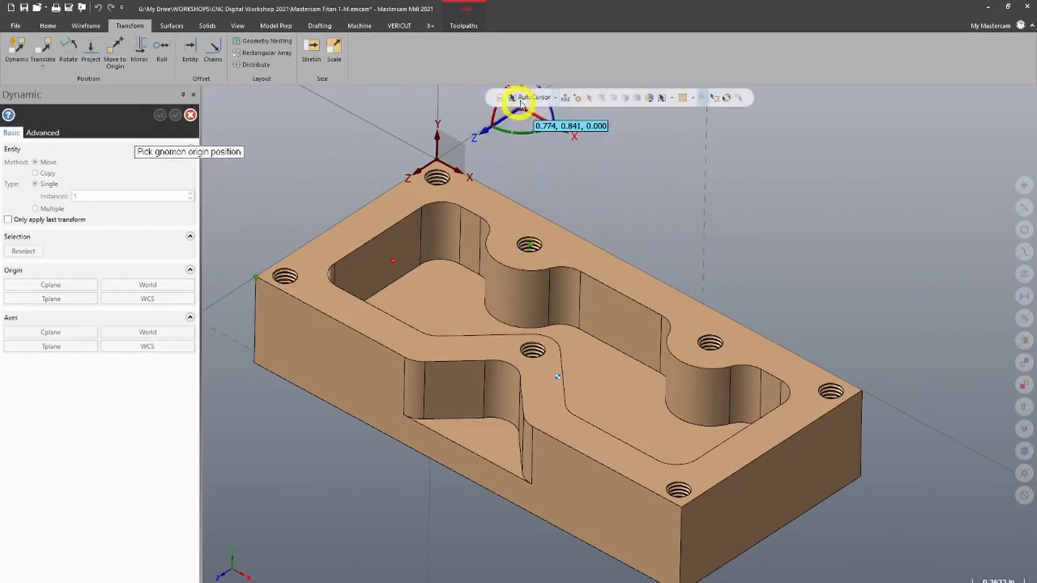
click(556, 99)
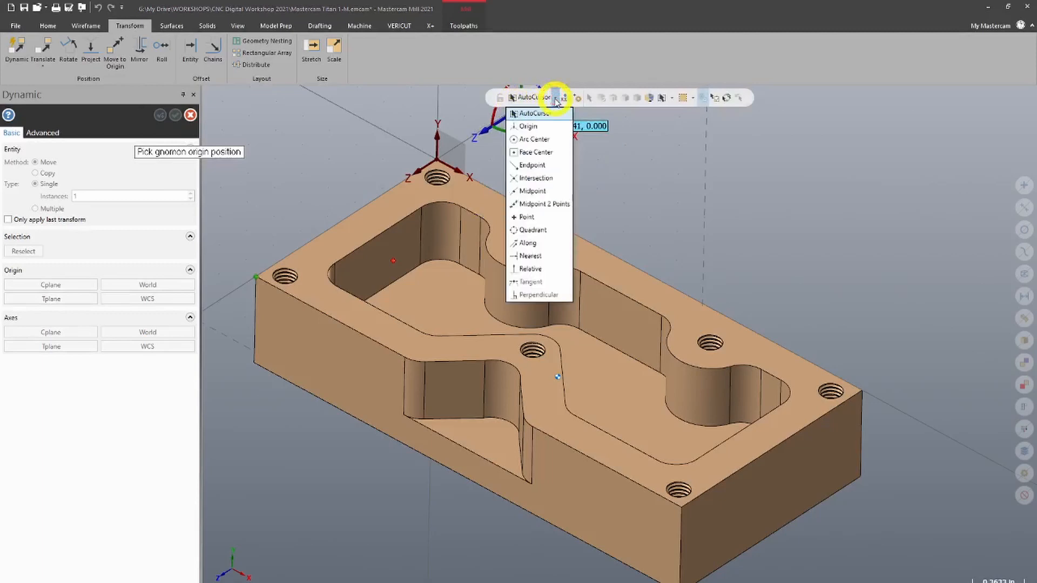
click(551, 156)
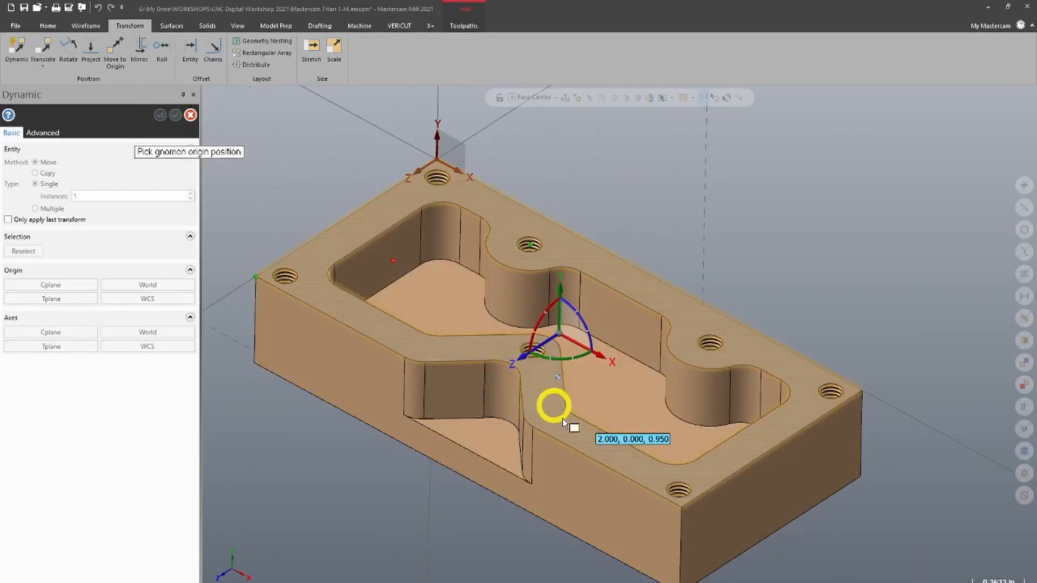
click(763, 441)
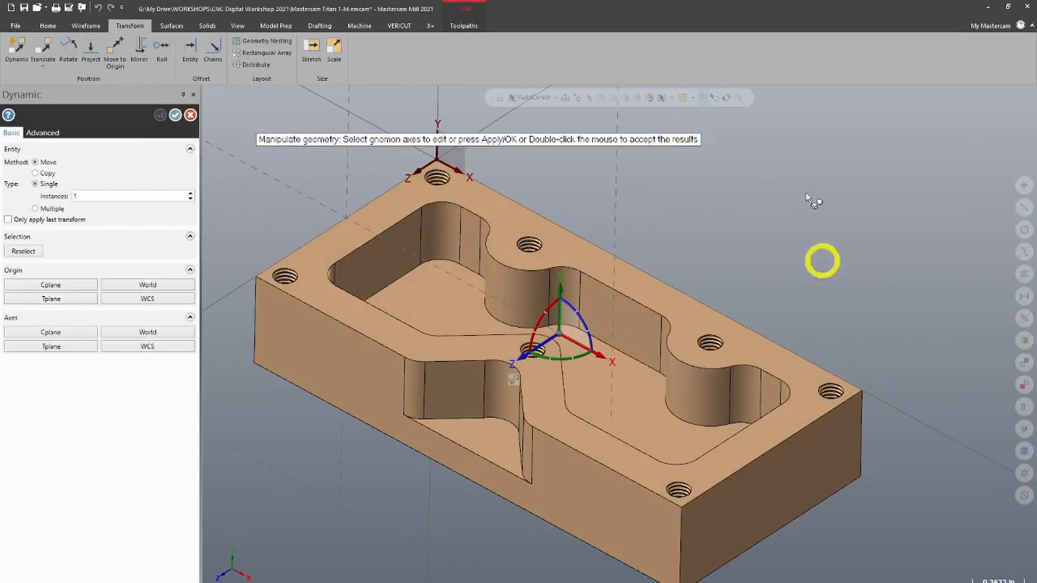
Try to rotate the part freely about the gnomon's X axis.
middle_drag(367, 438, 473, 254)
scroll(593, 218, down, 3)
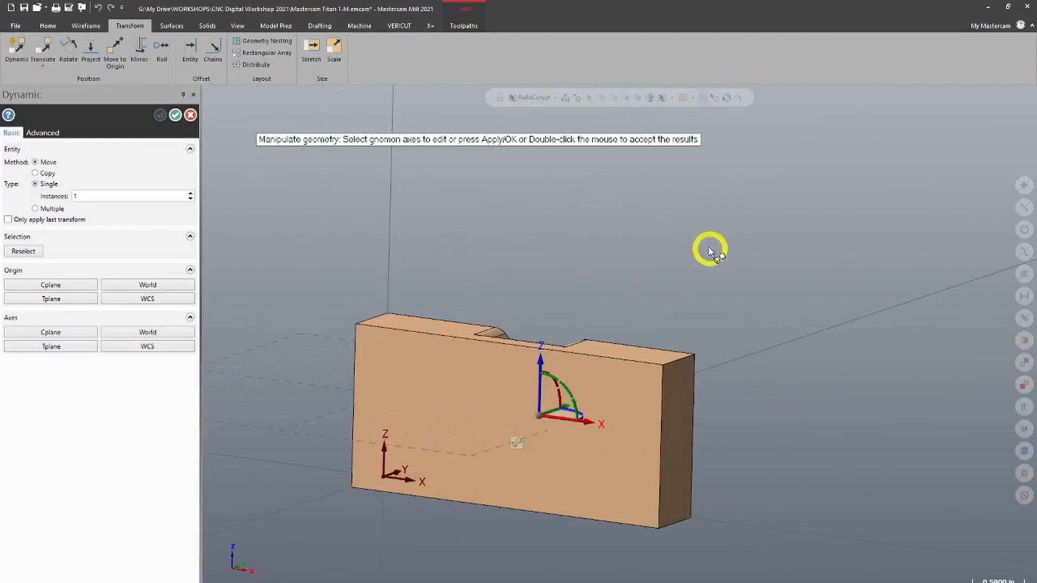
middle_drag(709, 251, 557, 385)
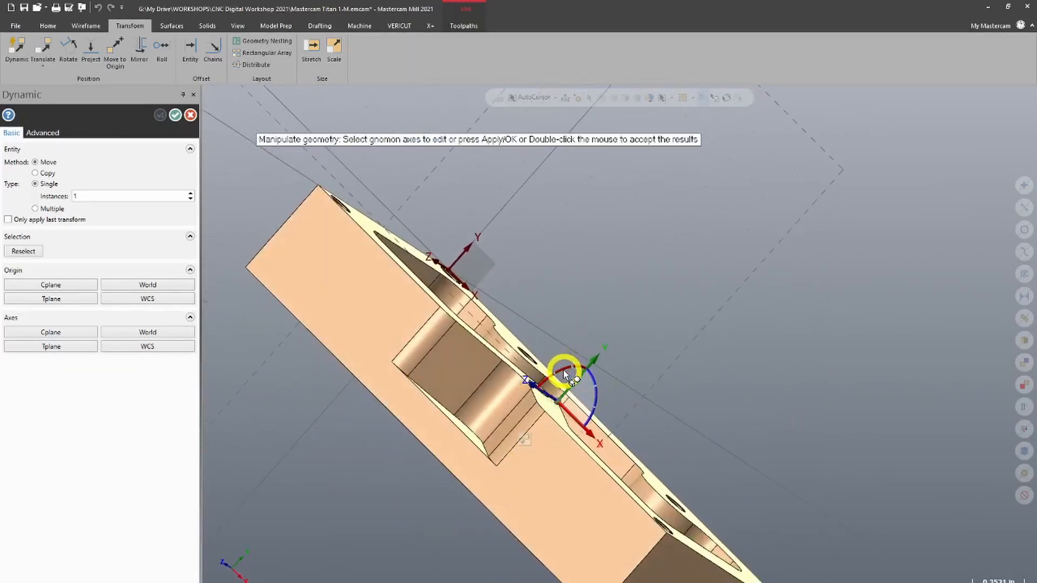
click(562, 368)
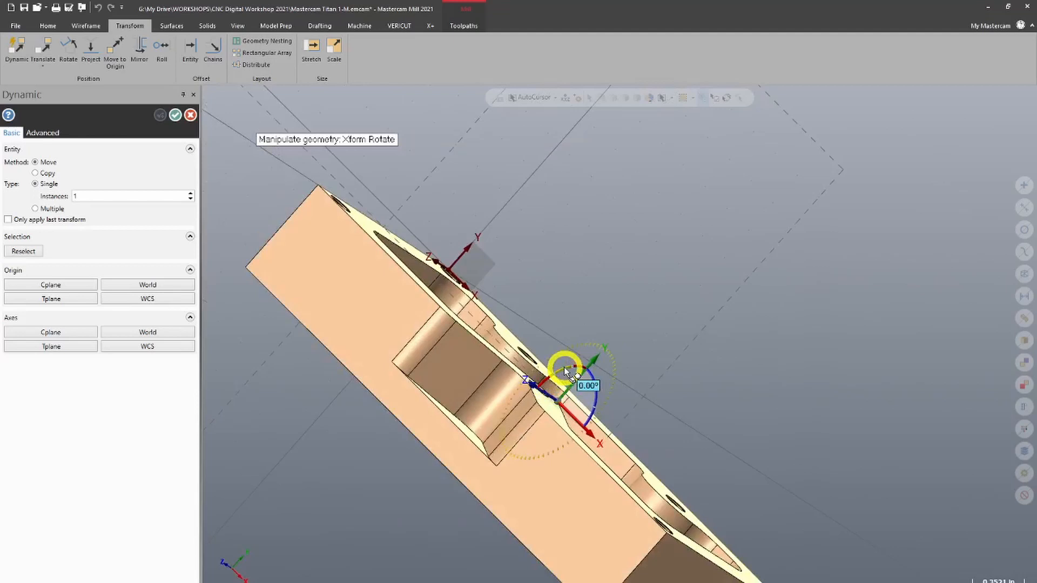
click(564, 367)
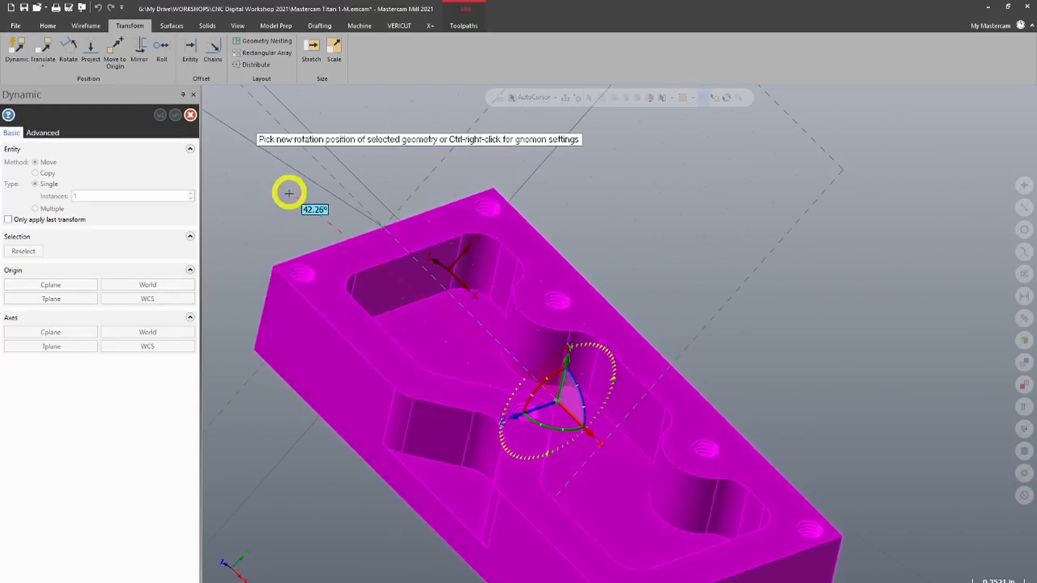
click(270, 268)
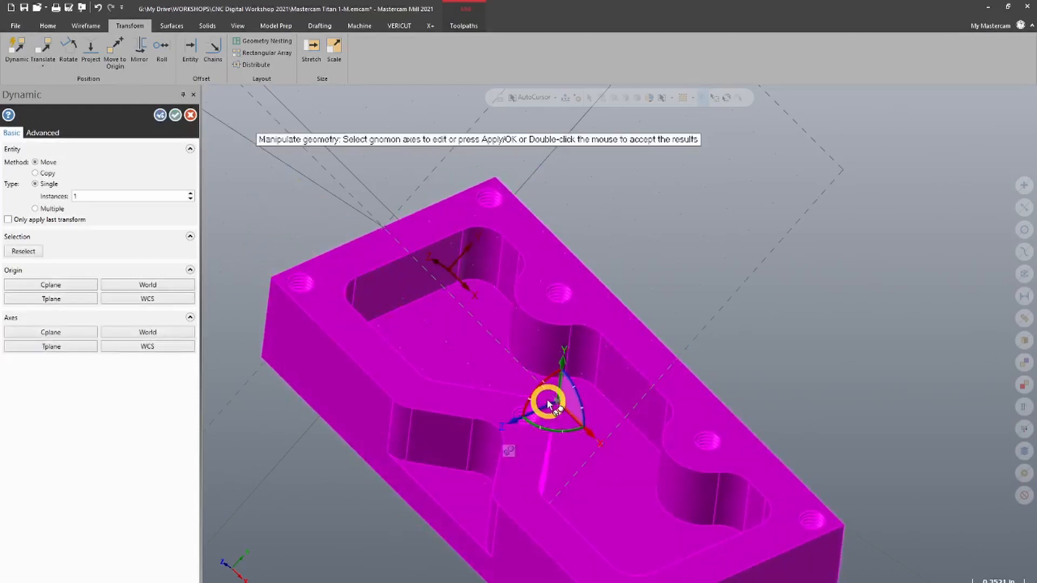
click(531, 389)
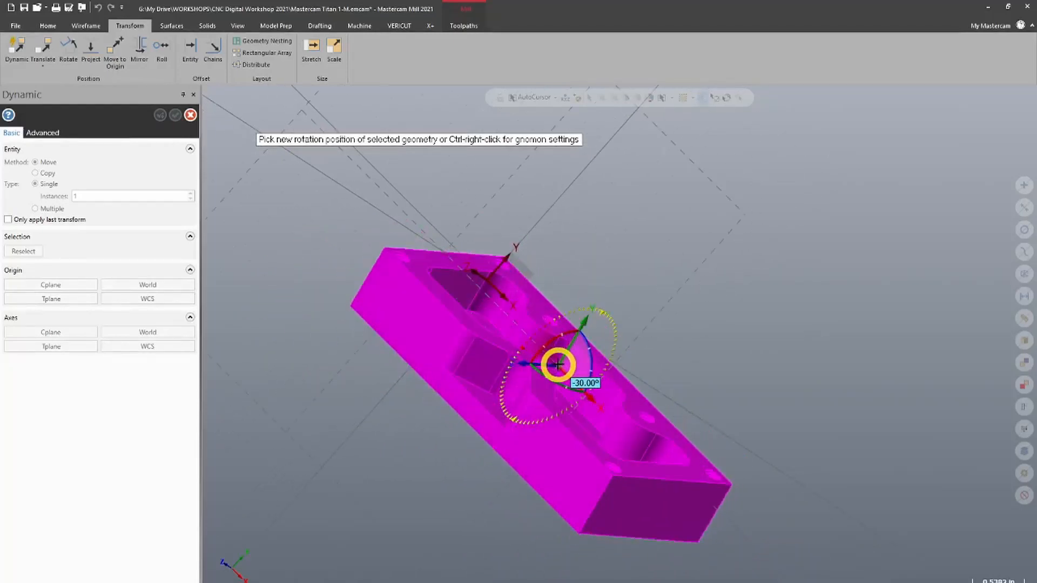
click(558, 365)
key(Return)
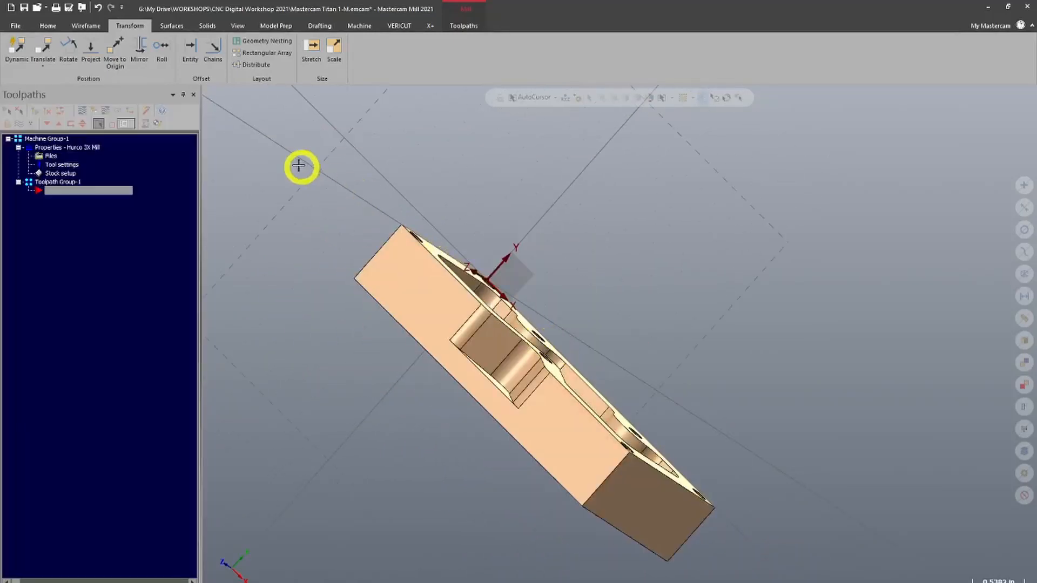
Restart the Dynamic transform on the solid part, with the gnomon at the face center of the pocketed face.
click(405, 296)
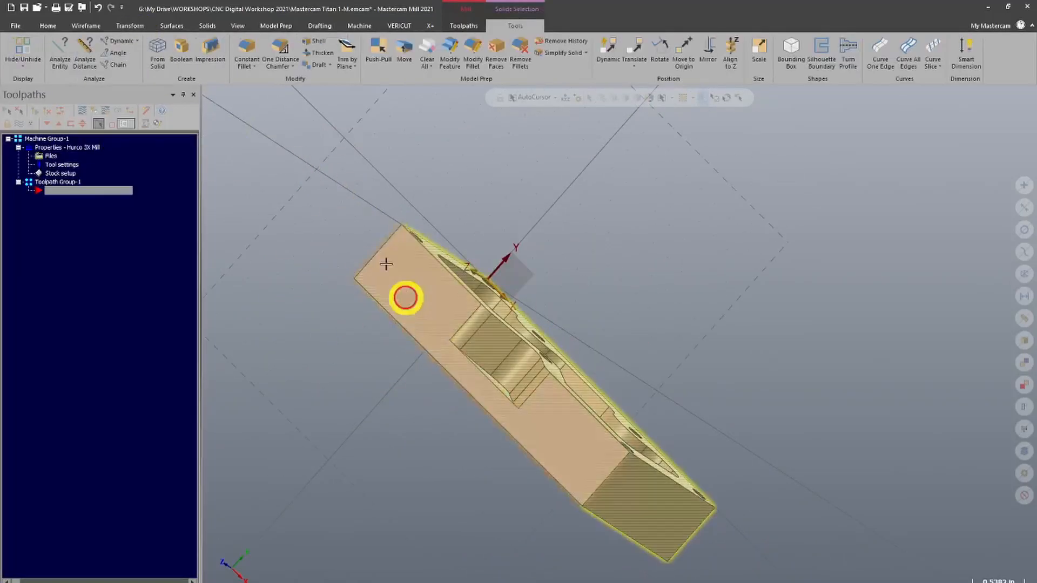
click(131, 26)
click(21, 50)
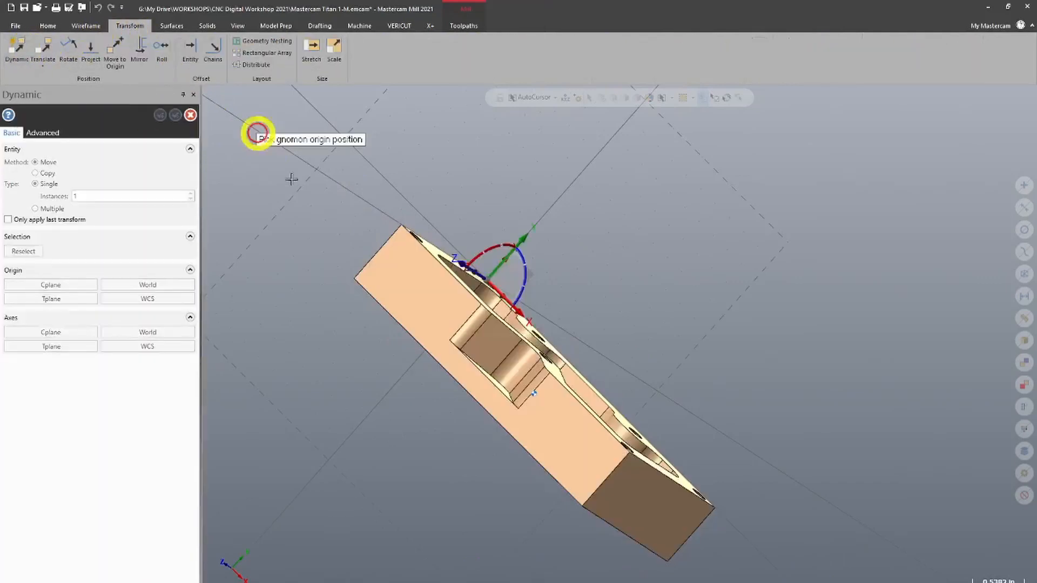
click(555, 97)
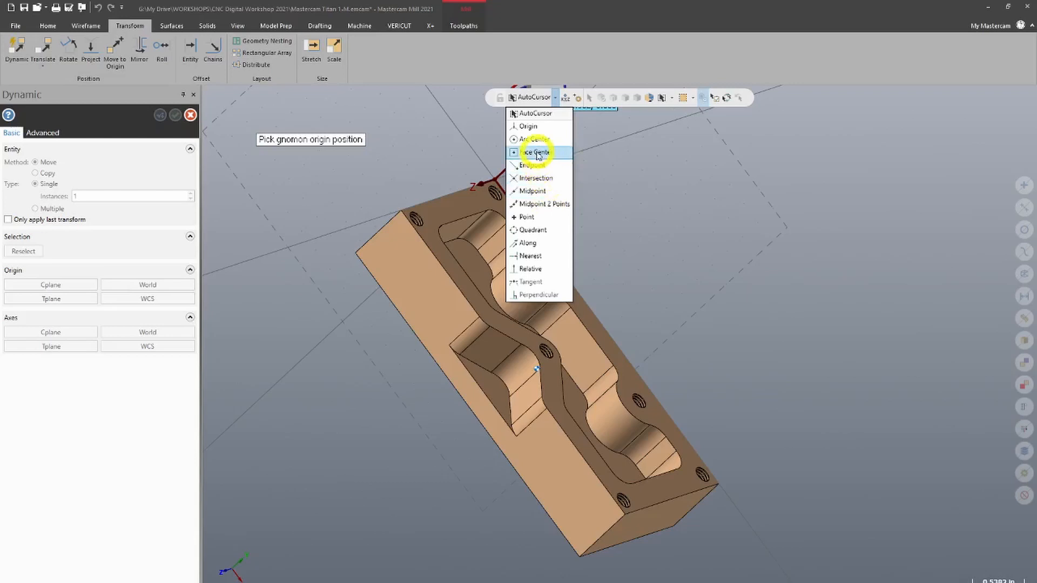
click(537, 153)
click(604, 379)
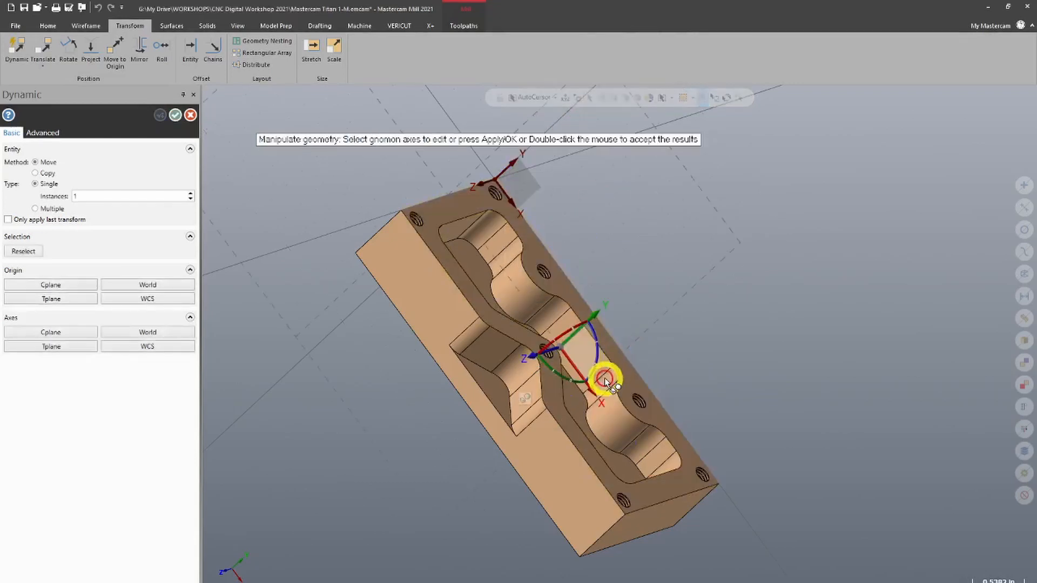
Rotate the part 90 degrees about the gnomon's X axis so the pocketed face points along Z.
middle_drag(605, 380, 600, 308)
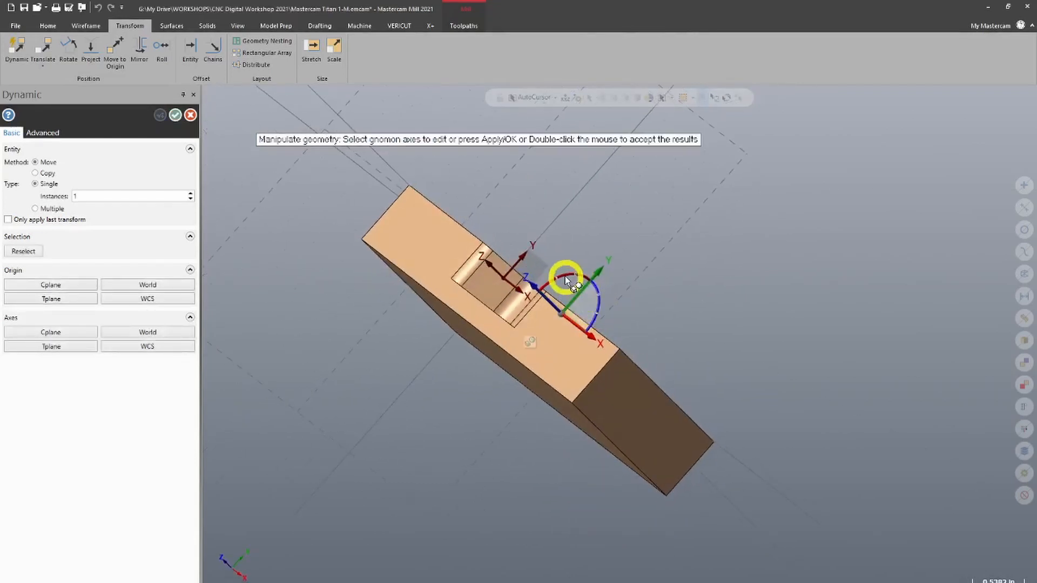
click(564, 277)
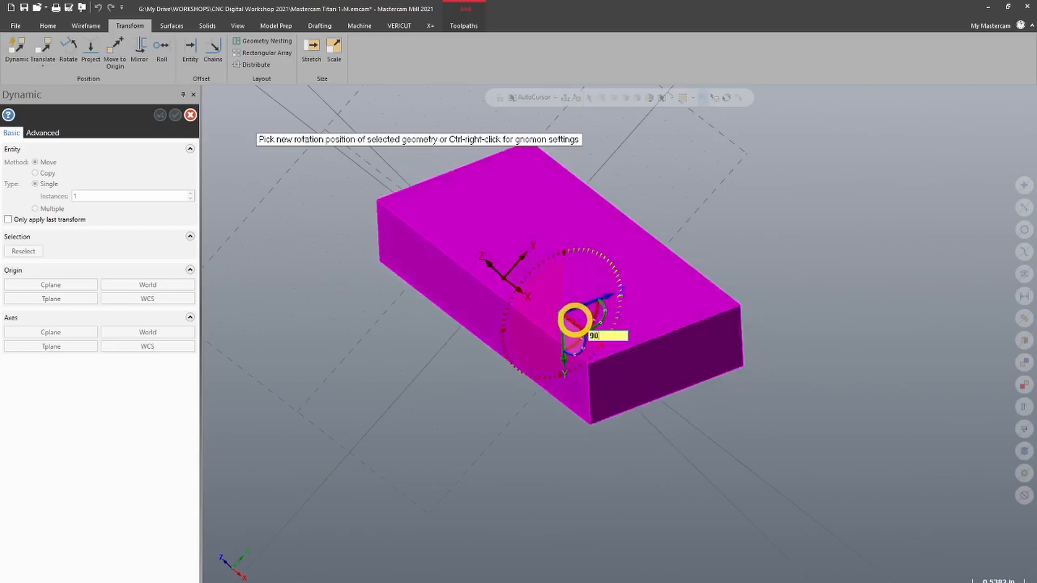
text(90)
key(Return)
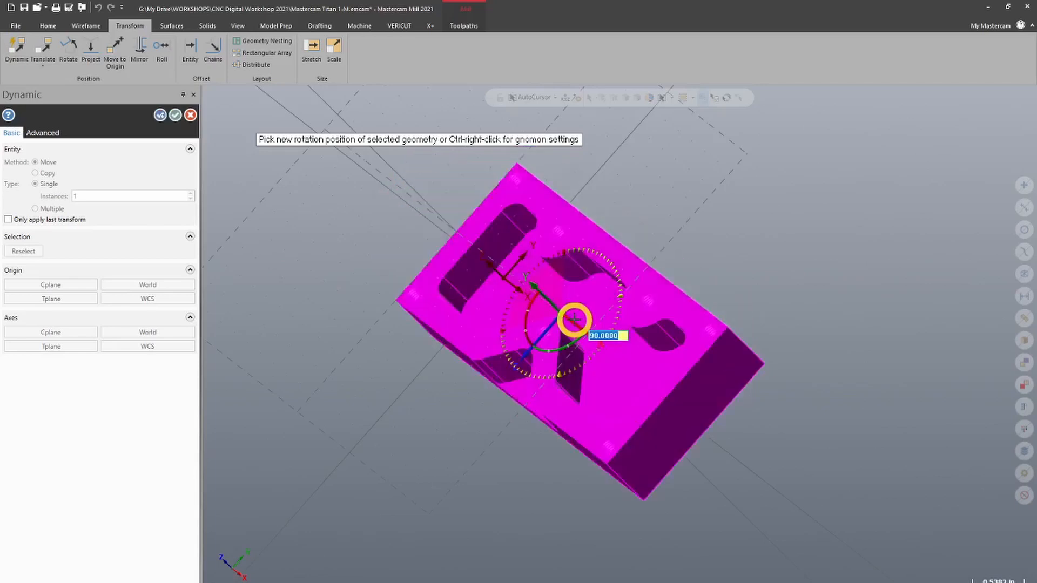
click(732, 313)
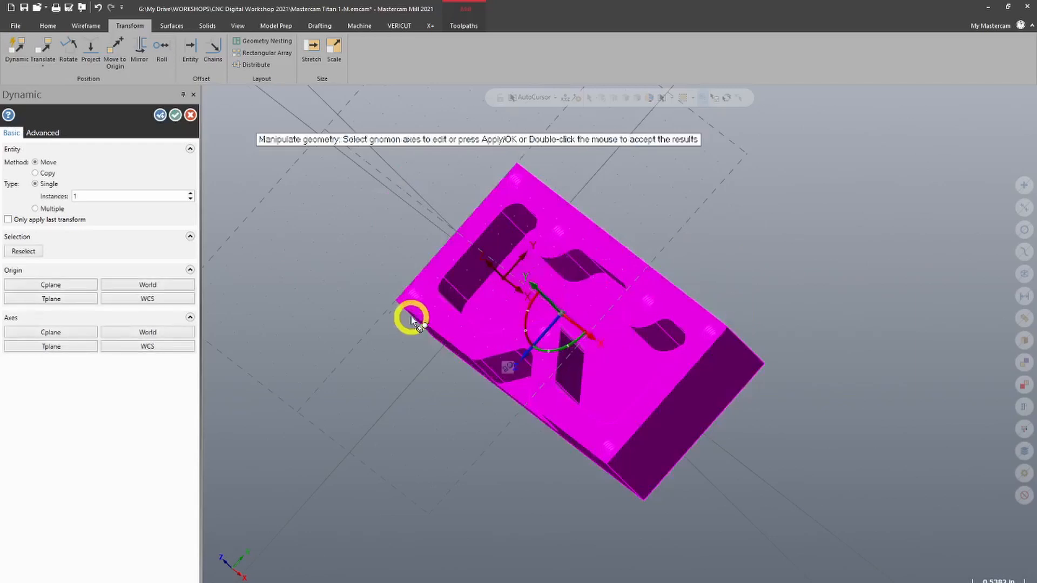
Move the part by its gnomon origin onto the world origin and accept the Dynamic transform.
middle_drag(411, 320, 468, 271)
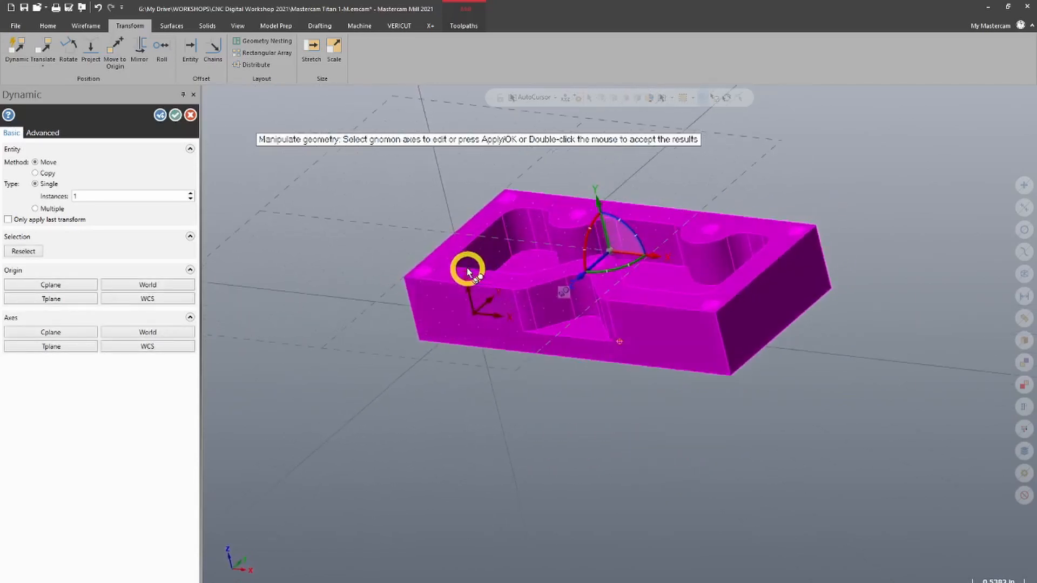
scroll(665, 216, up, 3)
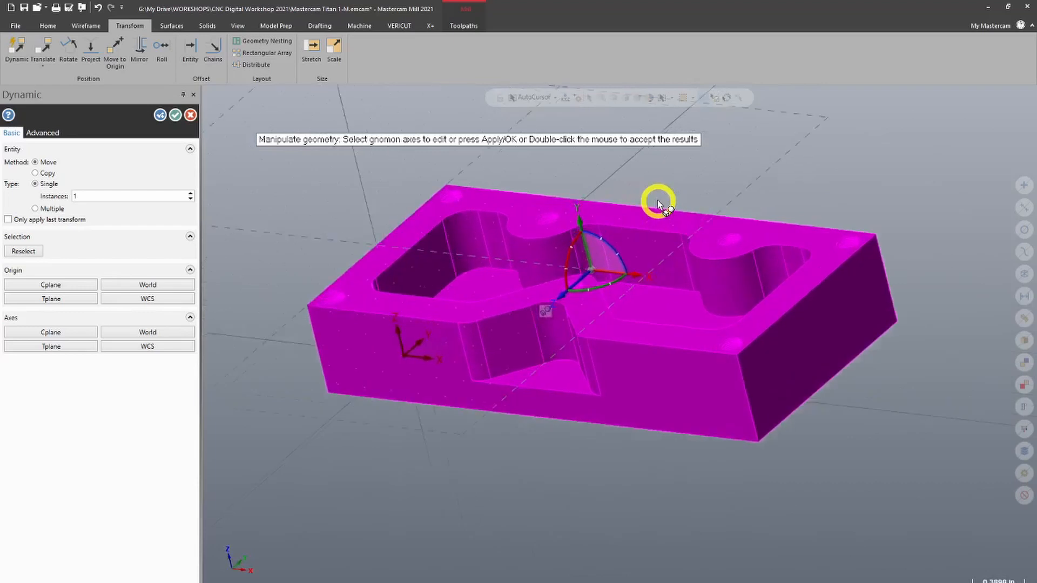
click(583, 277)
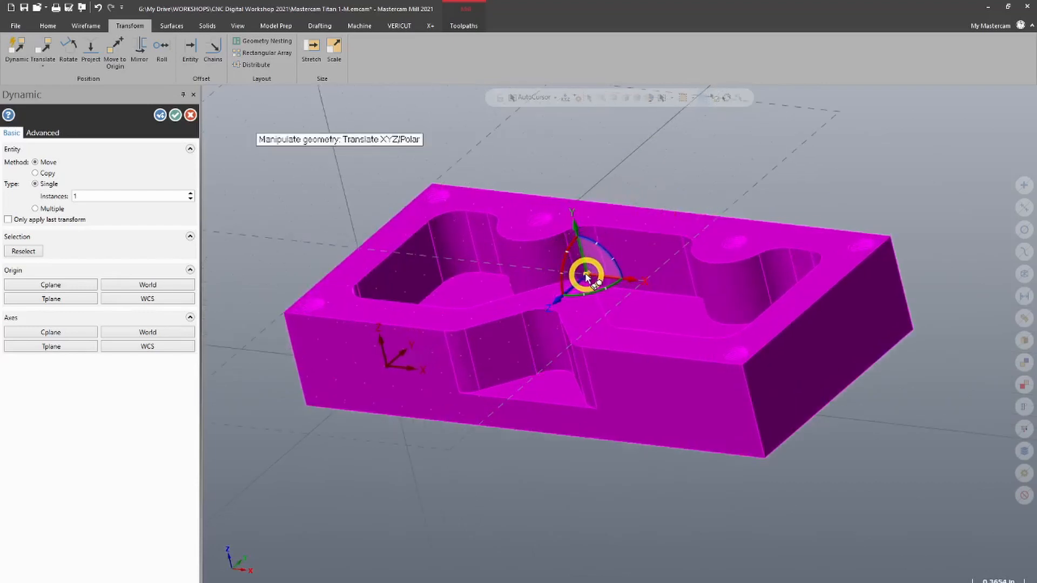
click(587, 277)
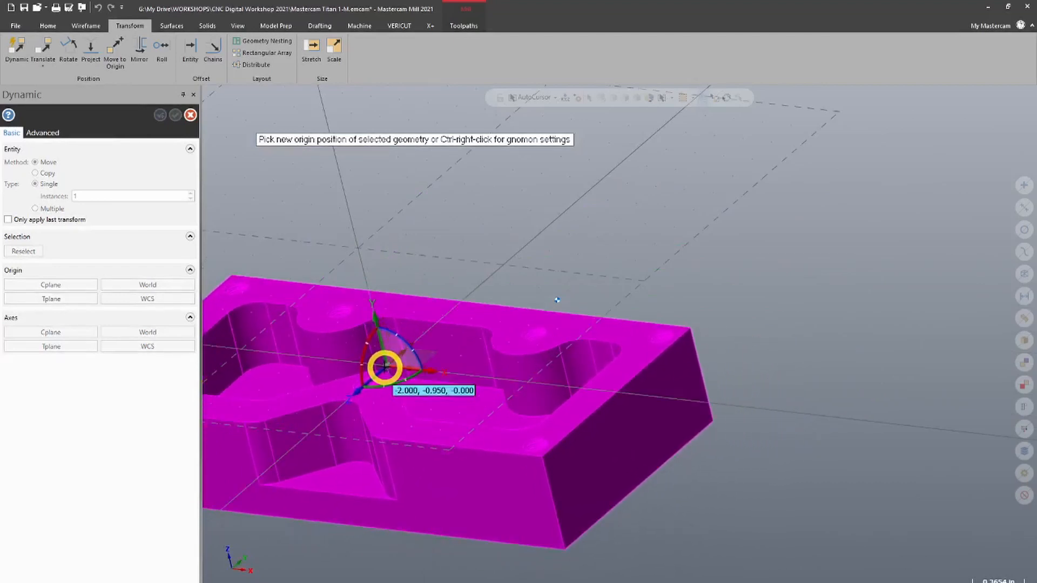
click(381, 366)
click(903, 244)
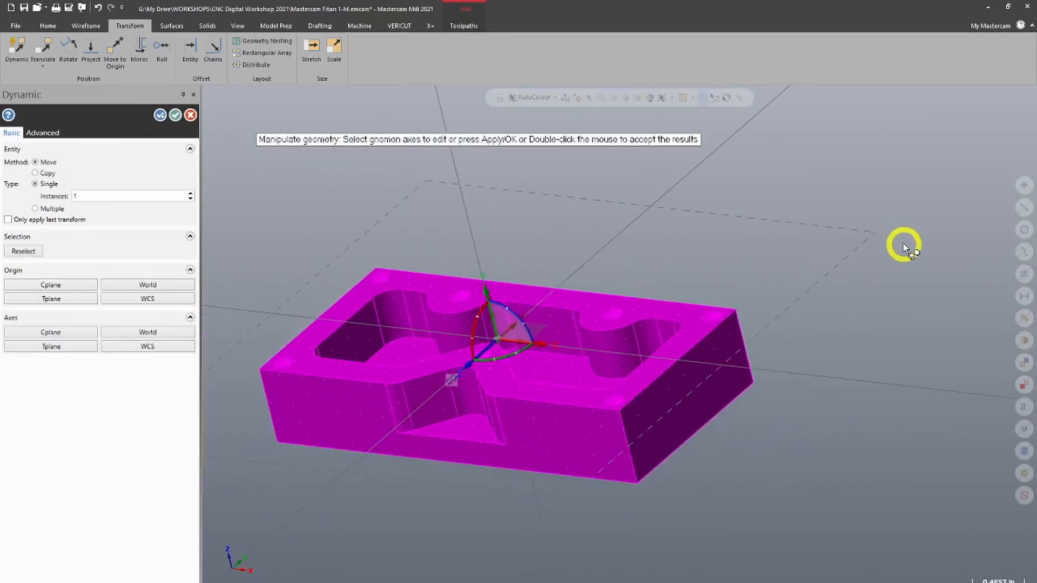
click(175, 116)
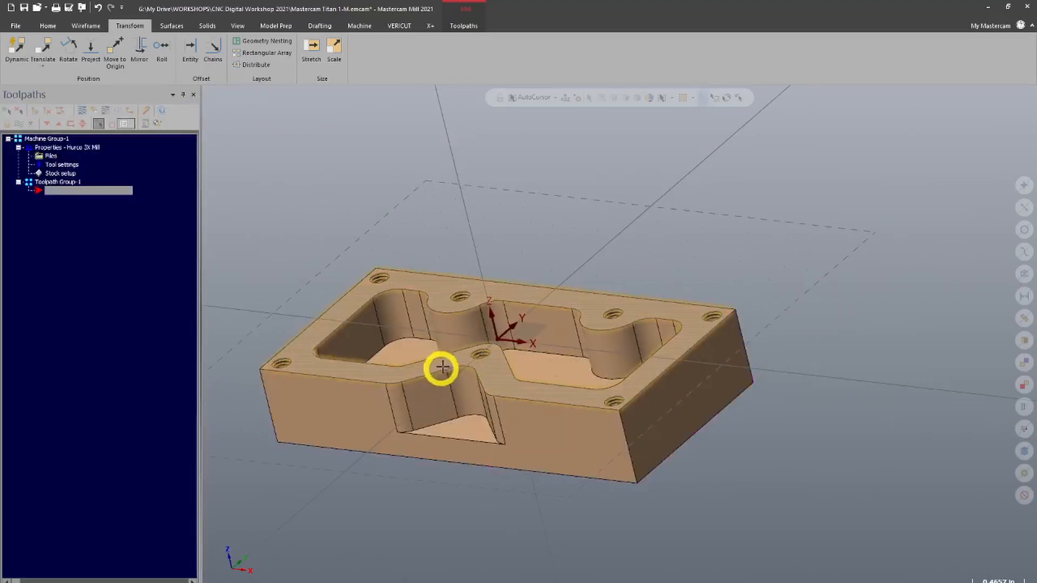
Inspect the reoriented part in the Isometric (WCS) view.
middle_drag(439, 365, 514, 351)
right_click(512, 231)
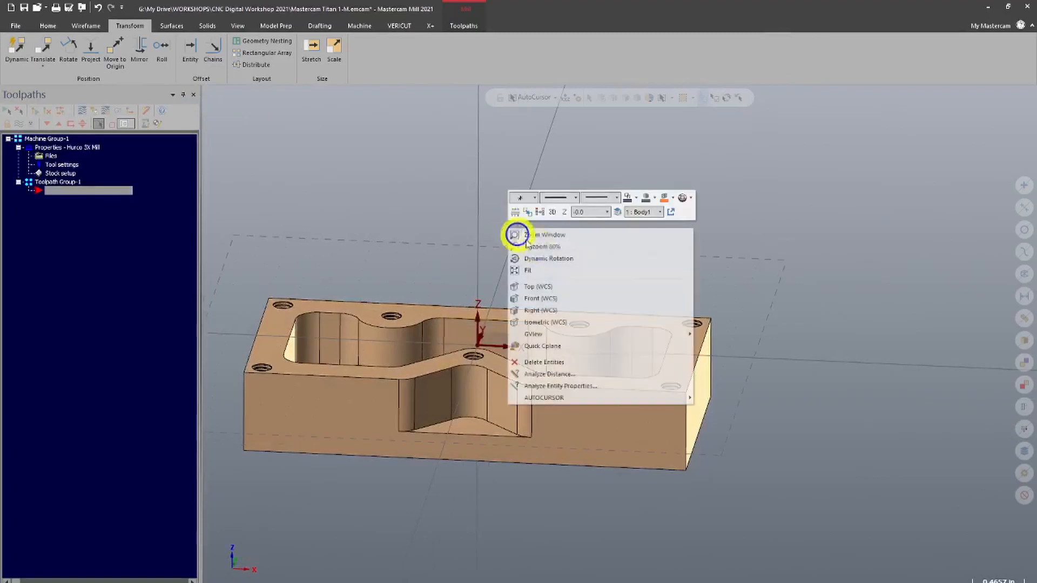
click(640, 322)
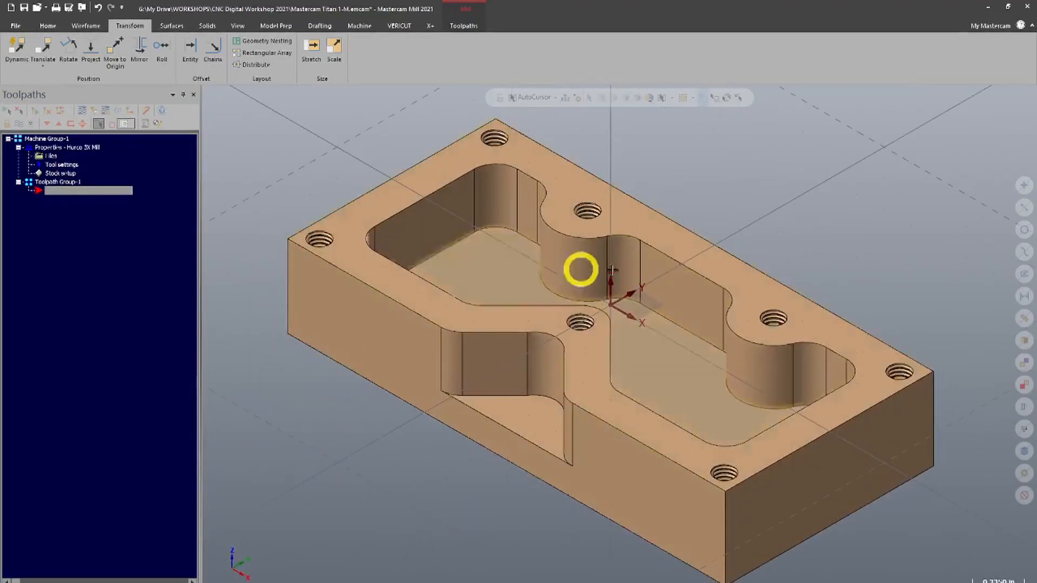
Check the part's alignment with the origin and axes from the Top view and from an angled view.
middle_drag(430, 394, 447, 373)
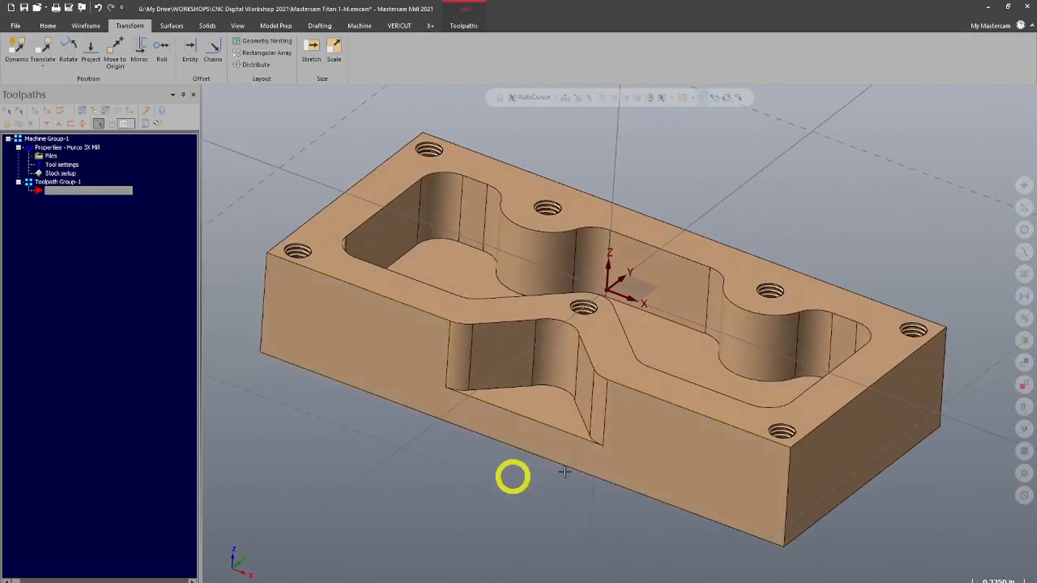
key(alt+1)
scroll(894, 263, down, 5)
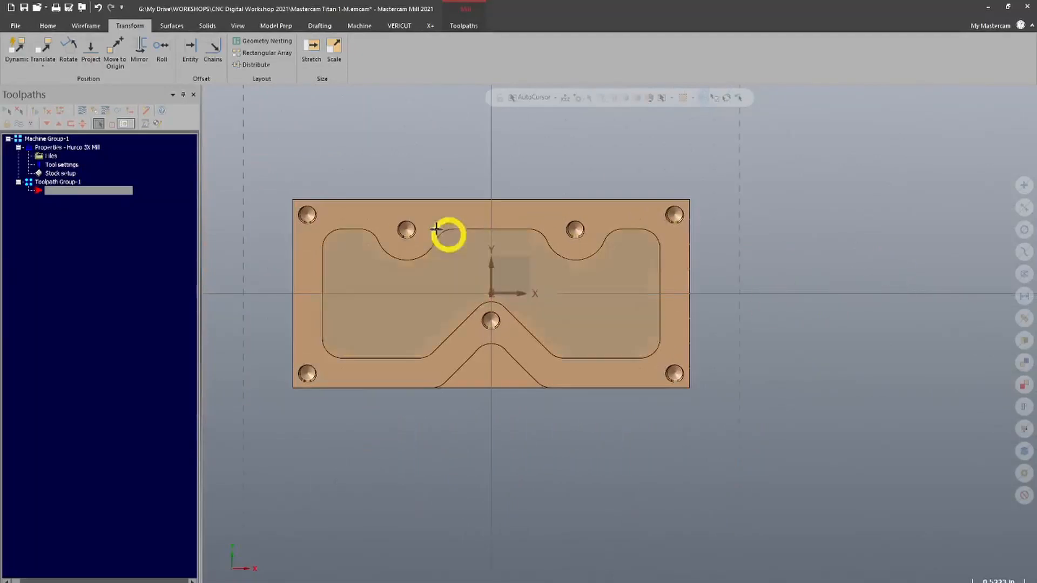
middle_drag(301, 243, 793, 481)
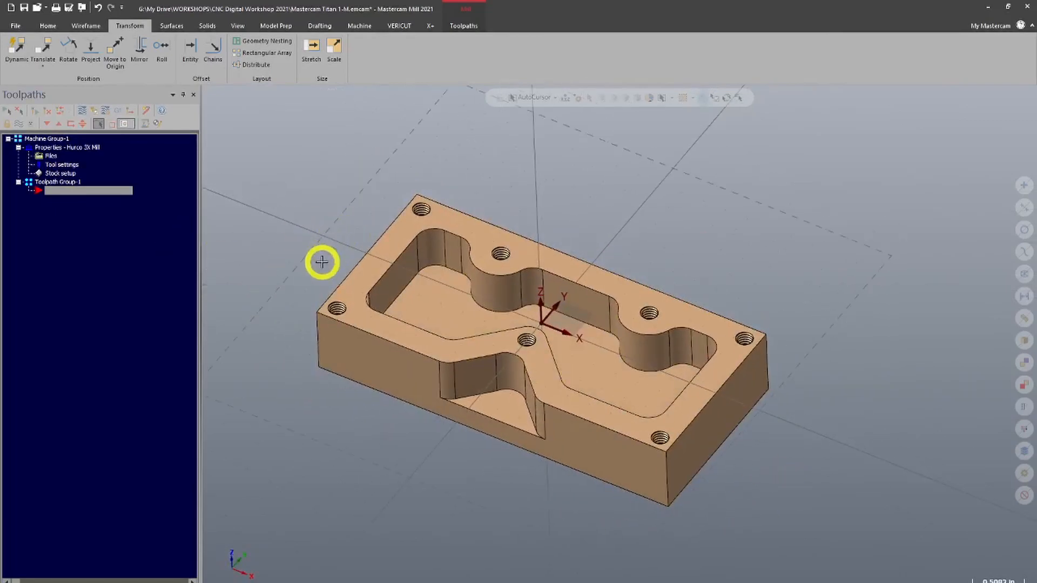
scroll(322, 262, up, 2)
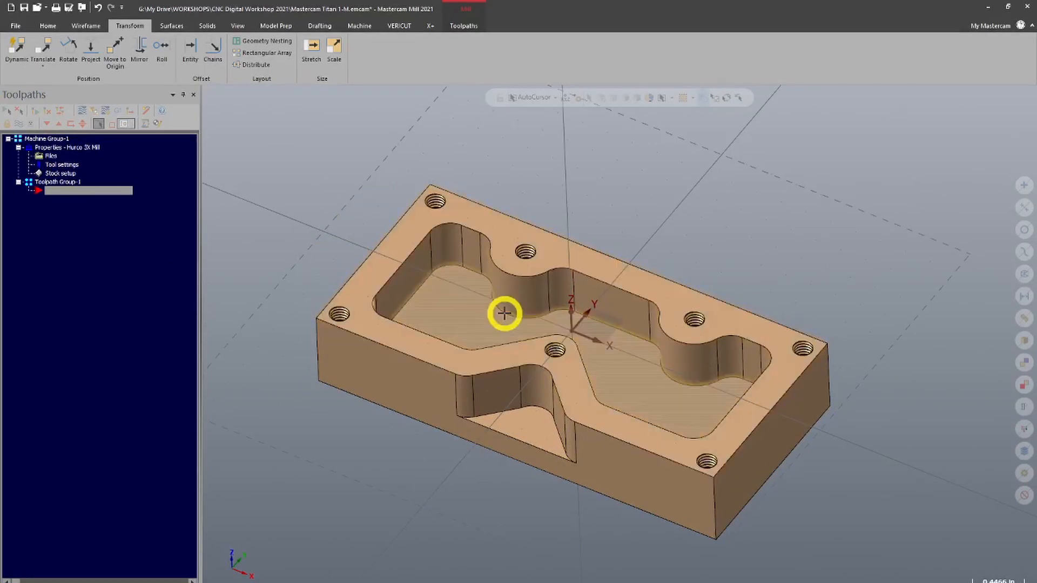
Size the machine group's rectangular stock from all entities in the stock setup, with wireframe stock display enabled.
click(58, 174)
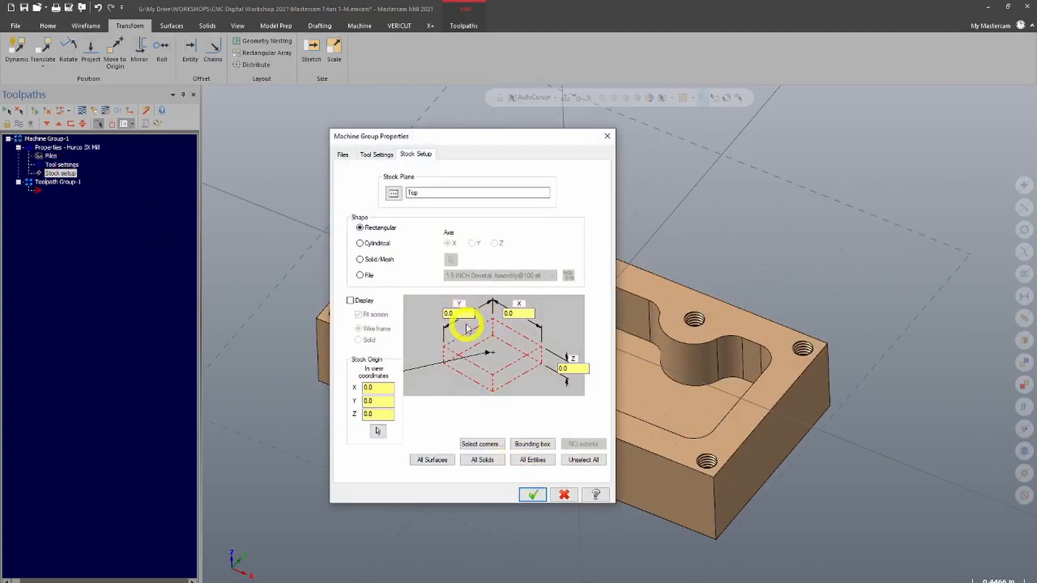
drag(460, 313, 416, 305)
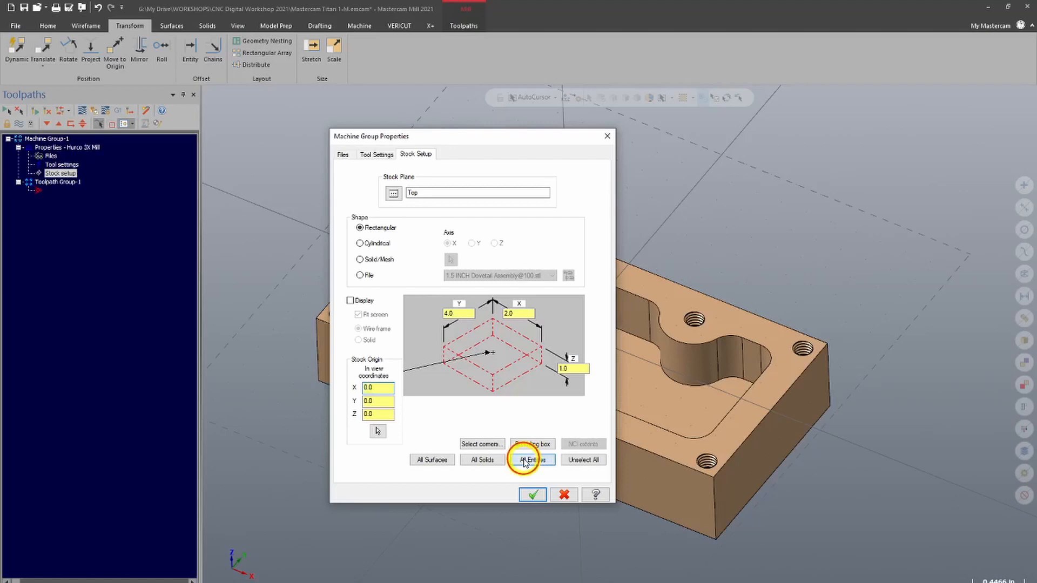
click(525, 460)
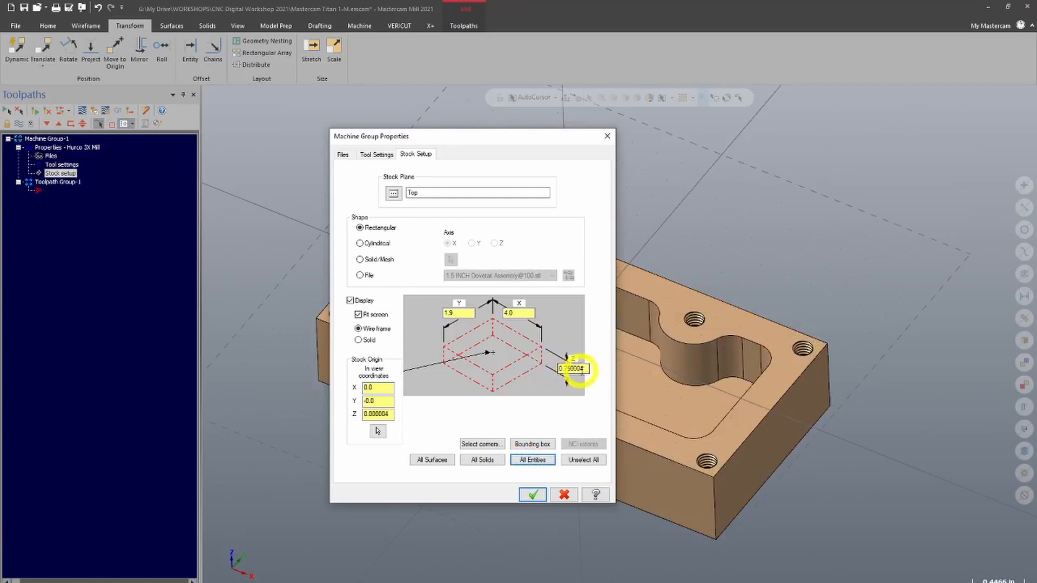
drag(582, 368, 556, 368)
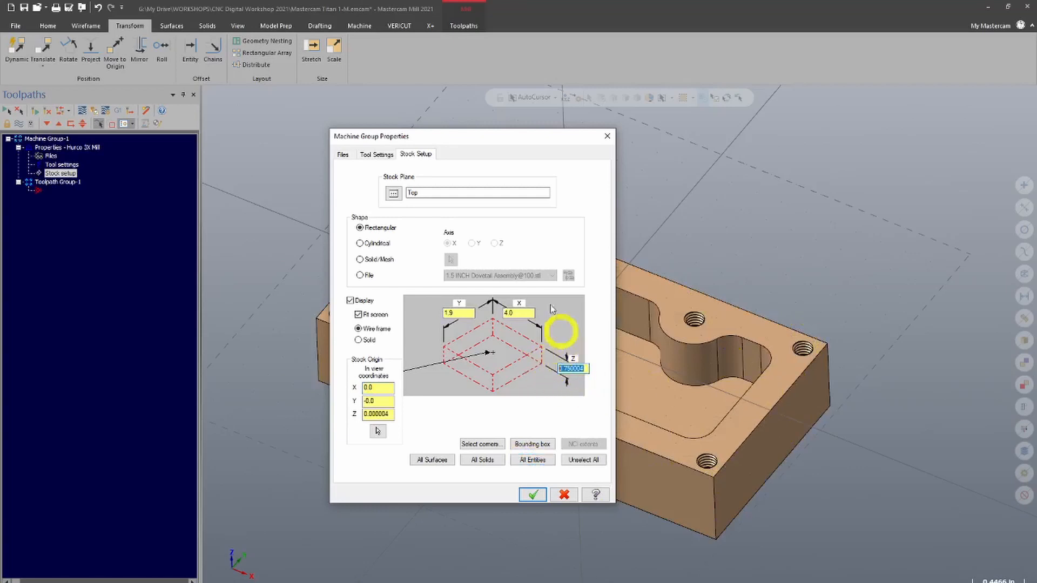
click(514, 313)
drag(516, 312, 424, 309)
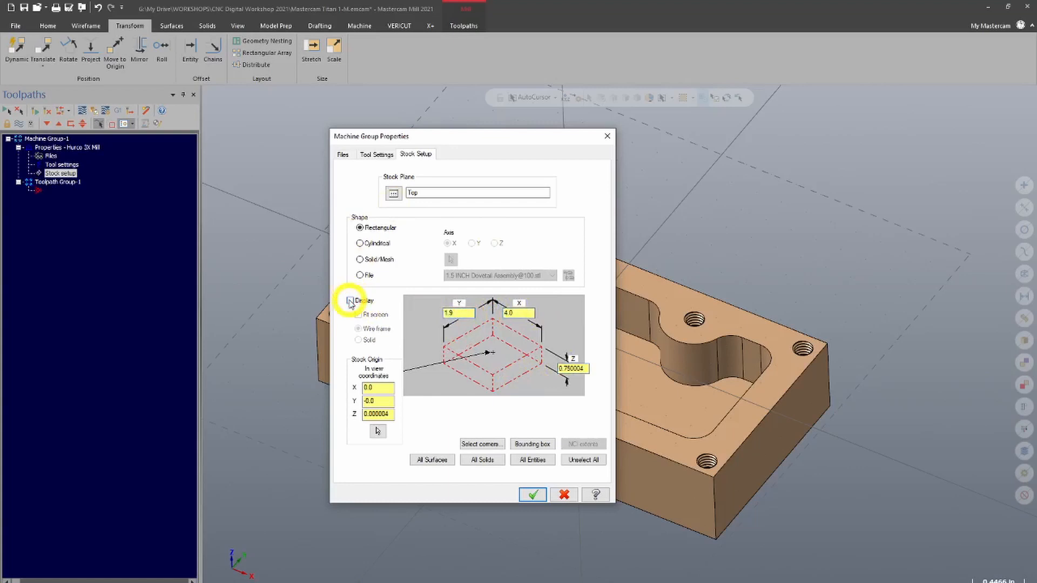
click(350, 301)
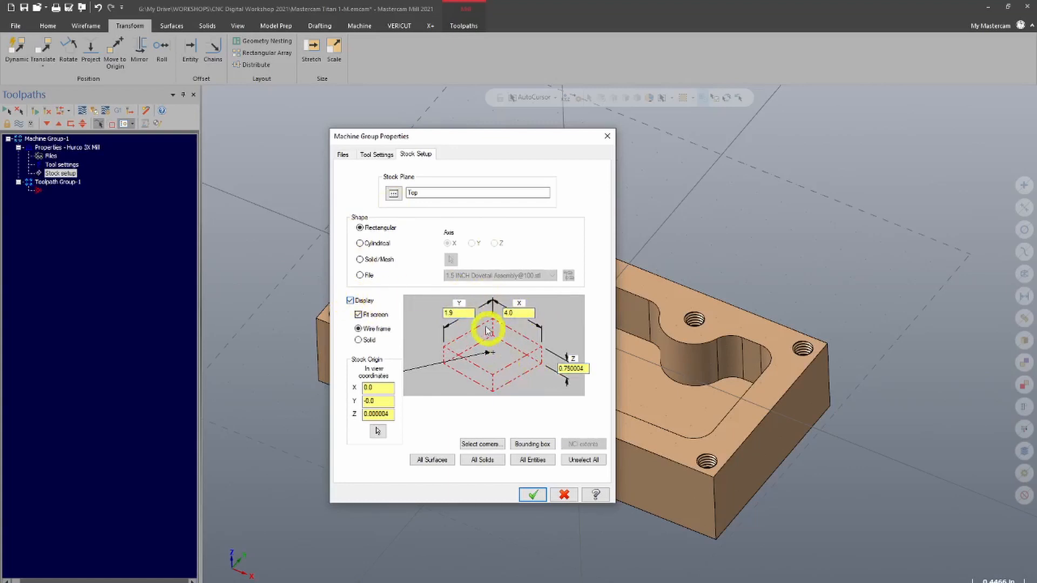
Set the rectangular stock size to Y 2.125, X 4.125 and Z 1, and accept the stock setup.
drag(469, 312, 424, 302)
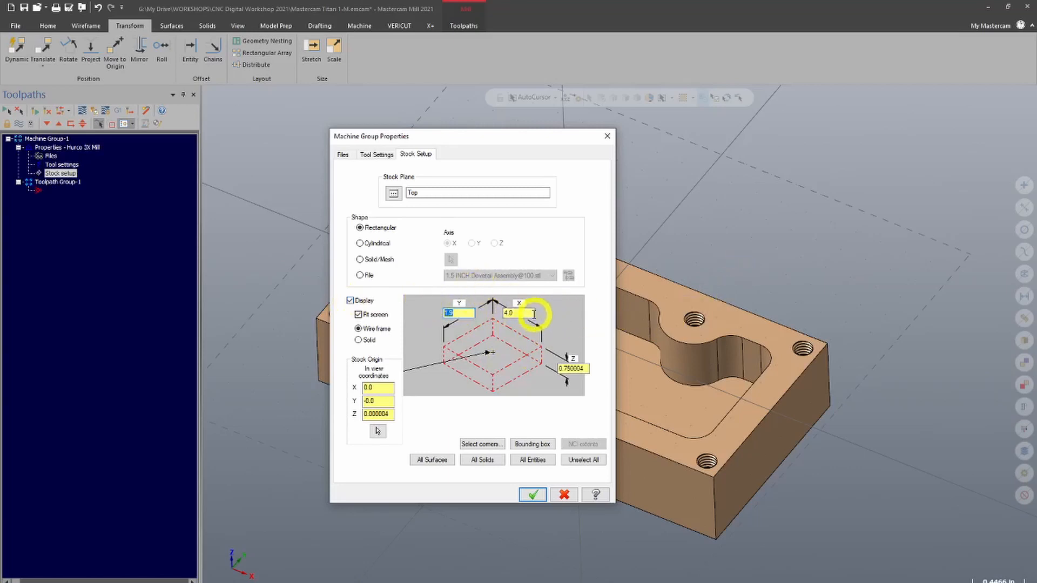
drag(529, 312, 432, 311)
drag(531, 312, 417, 308)
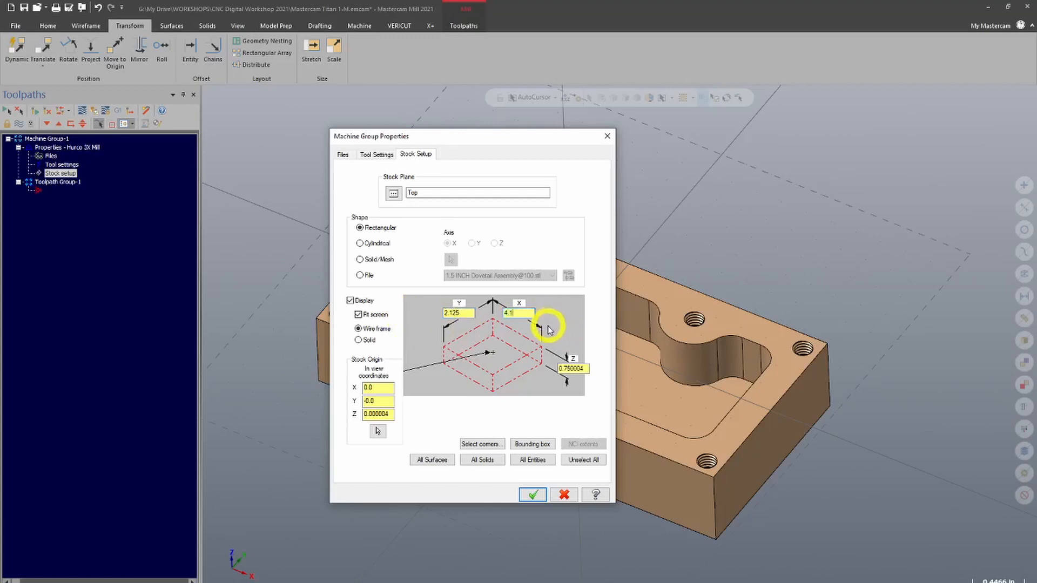
double_click(574, 368)
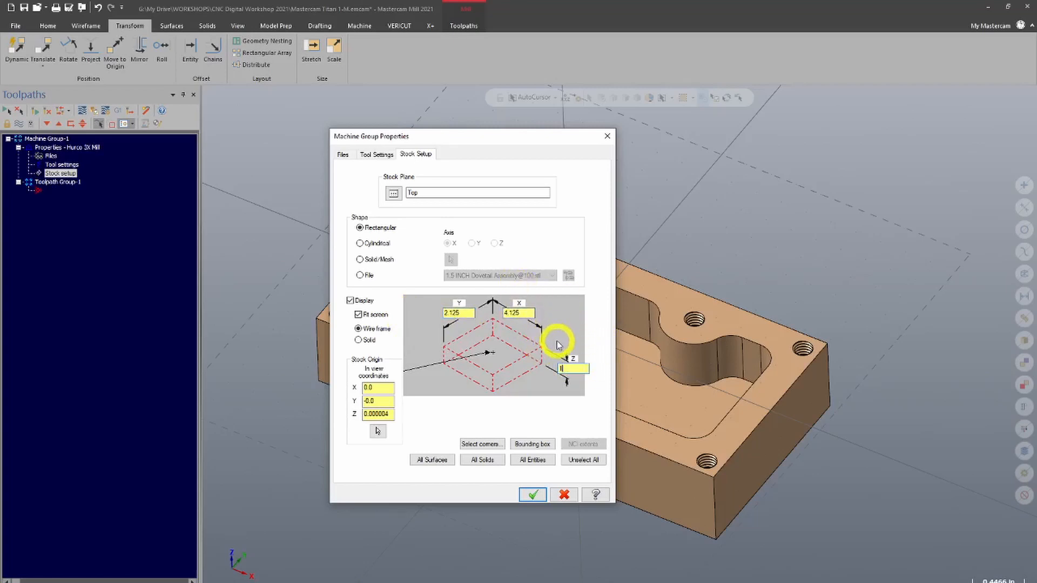
click(536, 494)
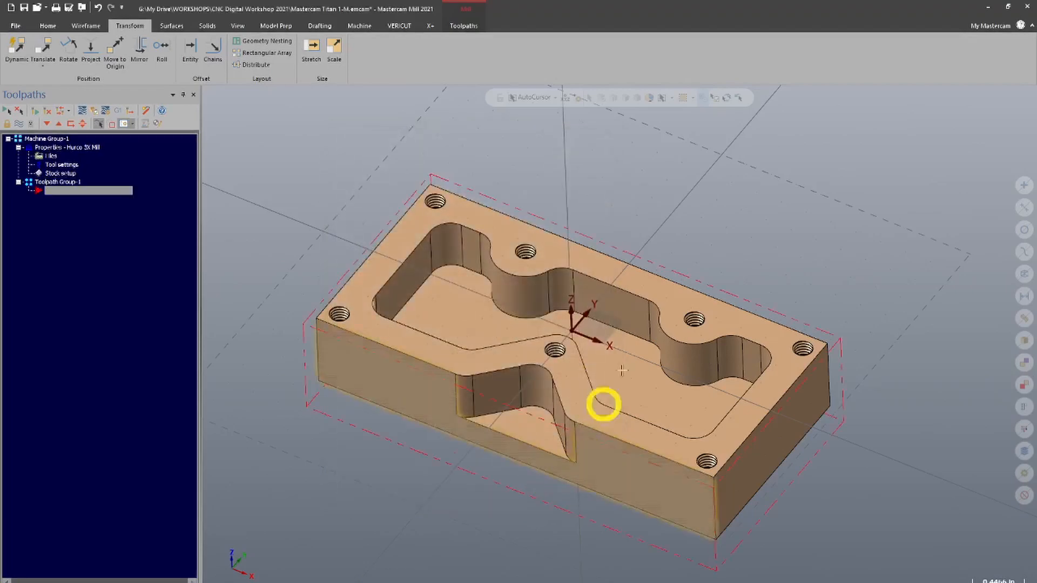
Examine the stock boundary around and below the part in the Front (WCS) view.
middle_drag(530, 405, 594, 361)
right_click(594, 360)
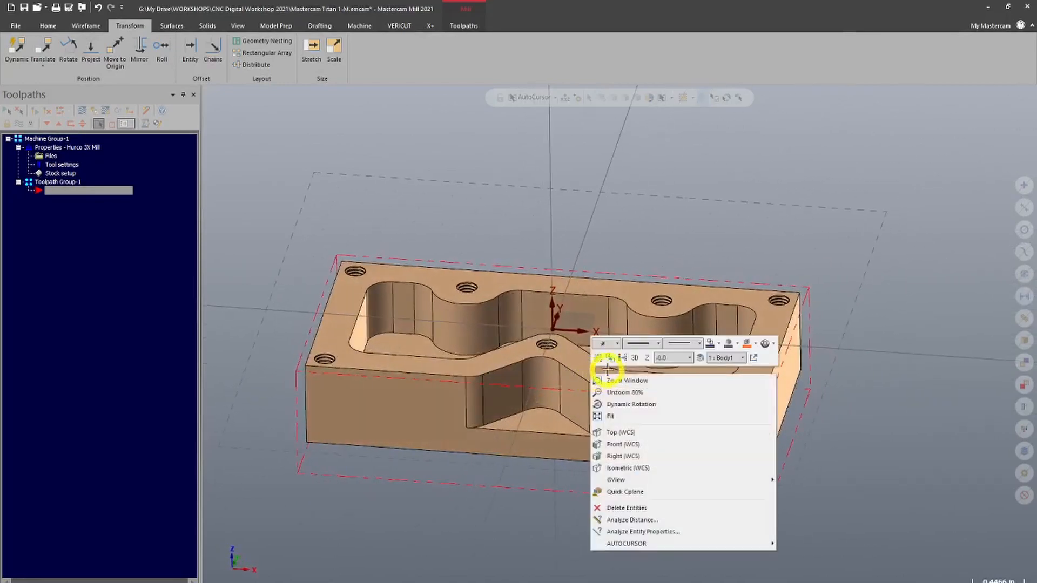
click(737, 249)
middle_drag(610, 419, 632, 408)
right_click(570, 440)
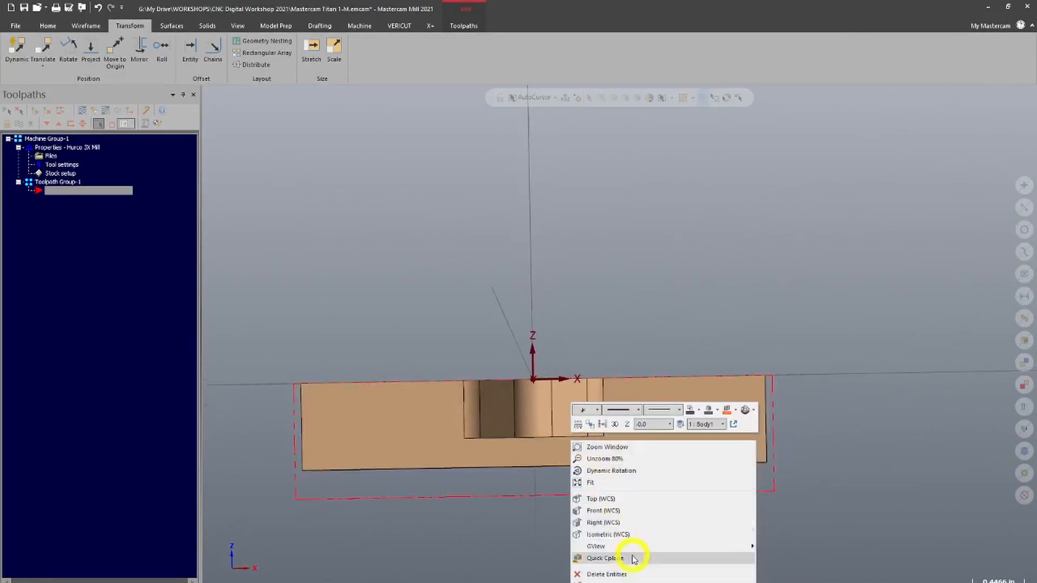
click(650, 509)
scroll(648, 488, down, 2)
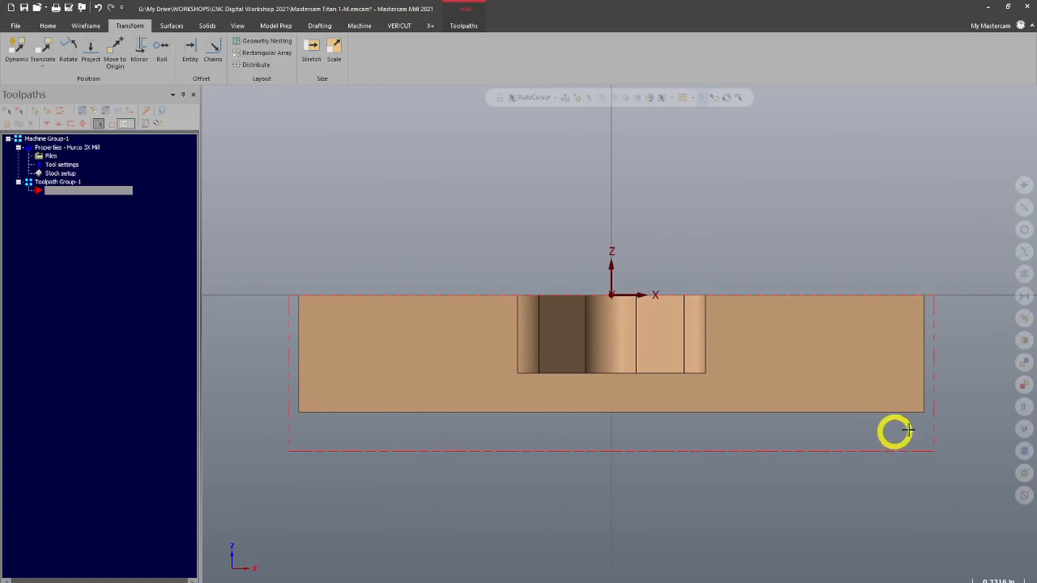
scroll(873, 341, down, 1)
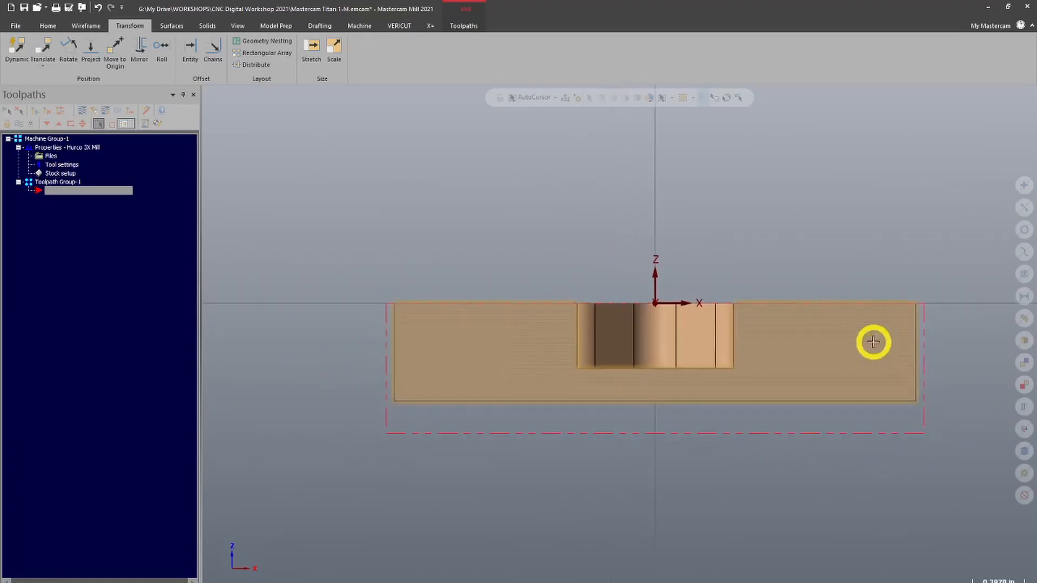
Examine the stock boundary around the part from the Top view and from several angled views.
middle_drag(832, 236, 701, 270)
key(alt+1)
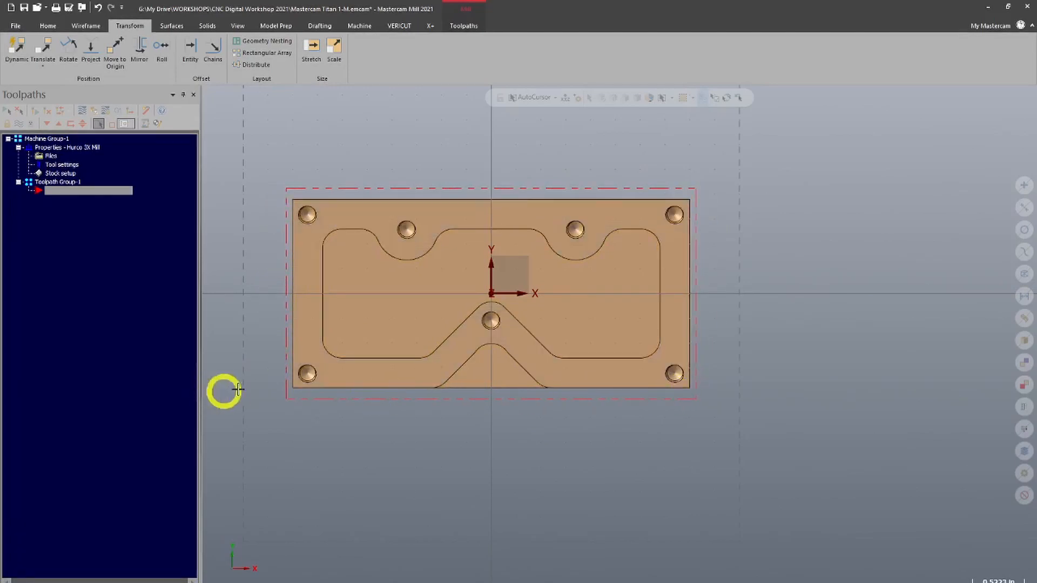
middle_drag(440, 416, 435, 243)
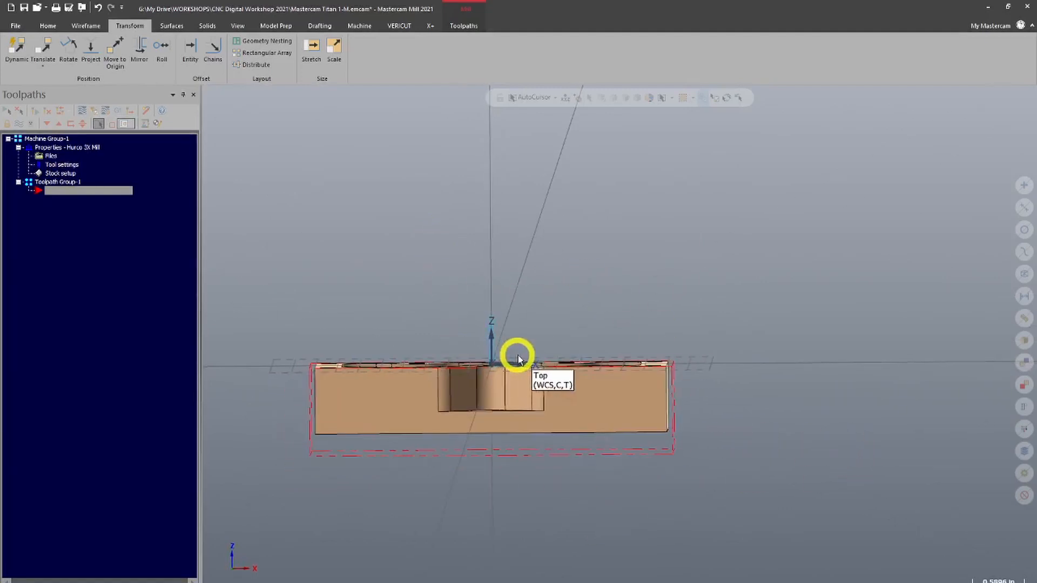
middle_drag(394, 294, 259, 437)
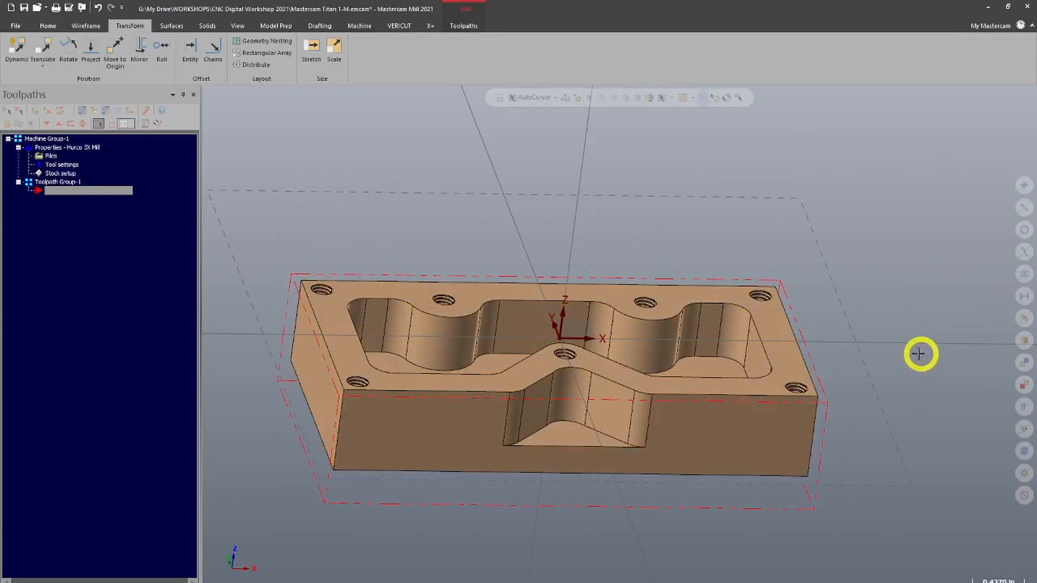
middle_drag(679, 234, 639, 209)
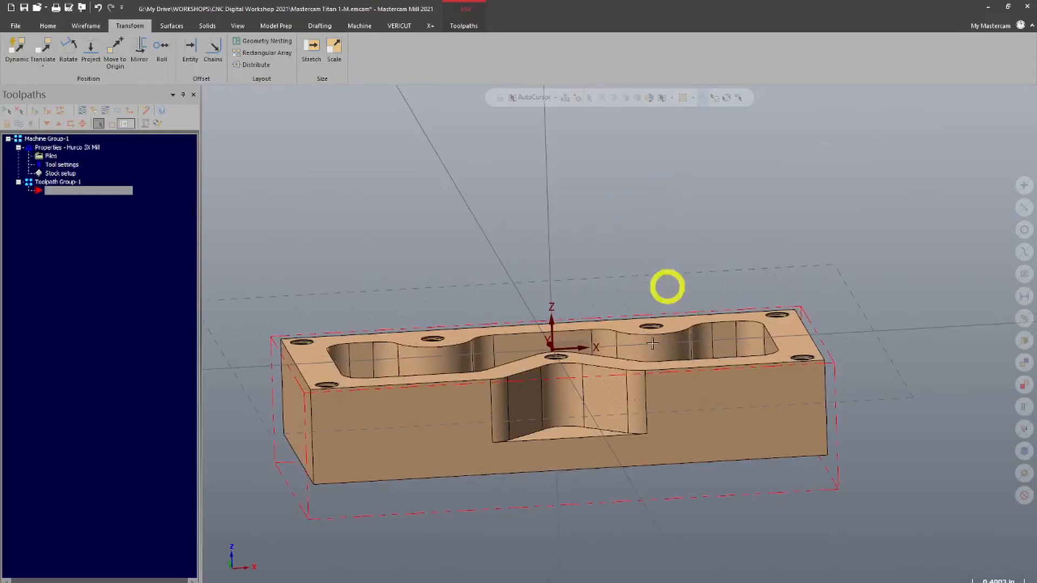
middle_drag(335, 351, 473, 342)
middle_drag(418, 359, 513, 501)
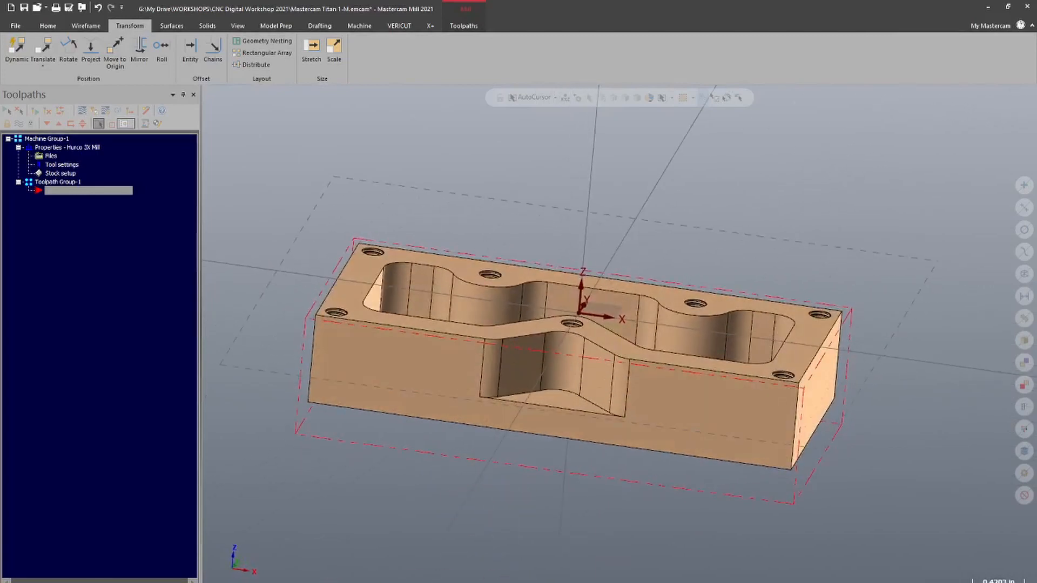
mouse_move(542, 582)
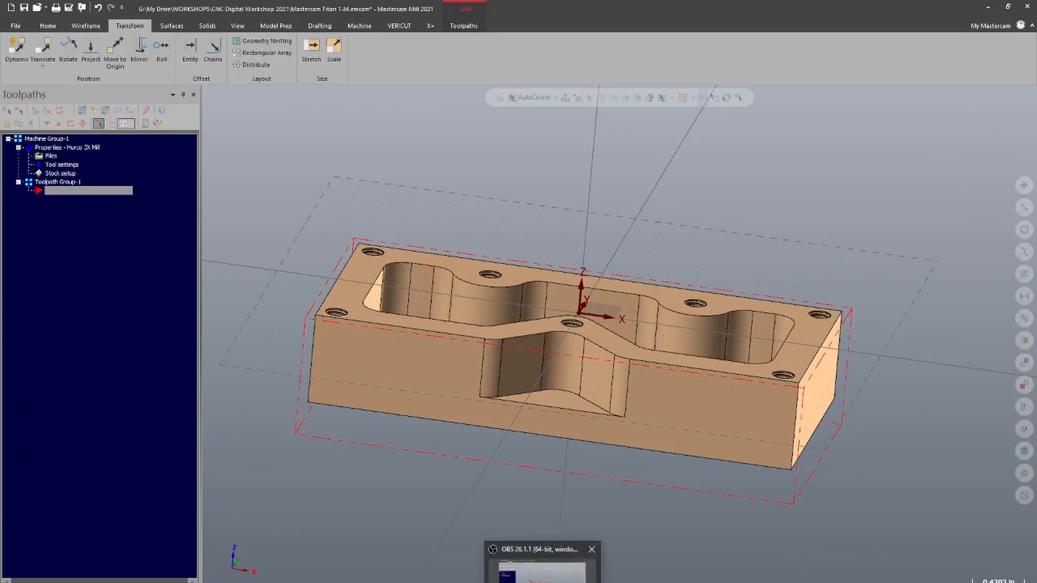